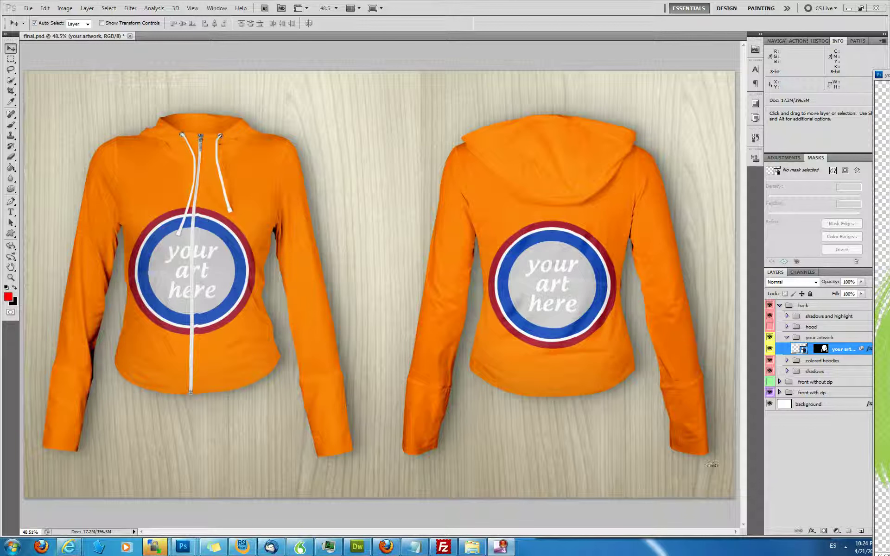
Step: Compare the zipped and zip-less fronts, keep the zipped one, and select the back's 'your artwork' group
click(779, 305)
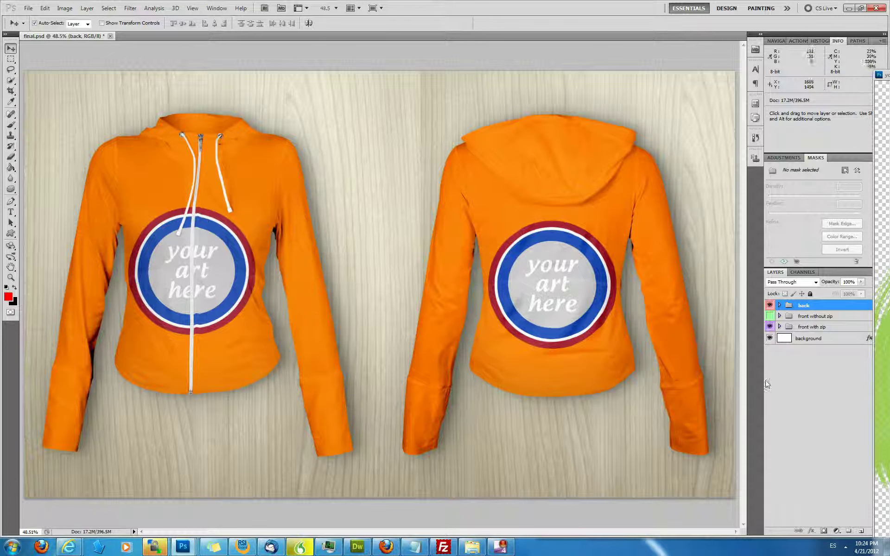
click(769, 327)
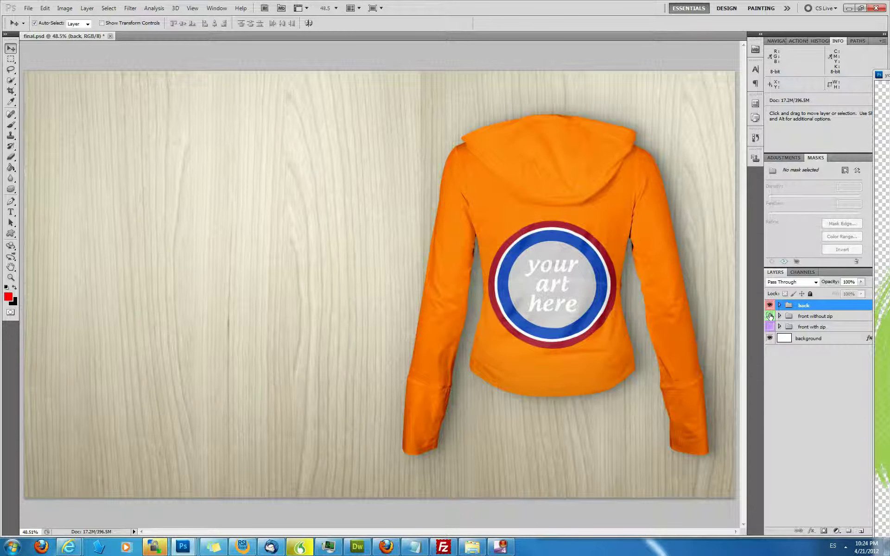
click(769, 315)
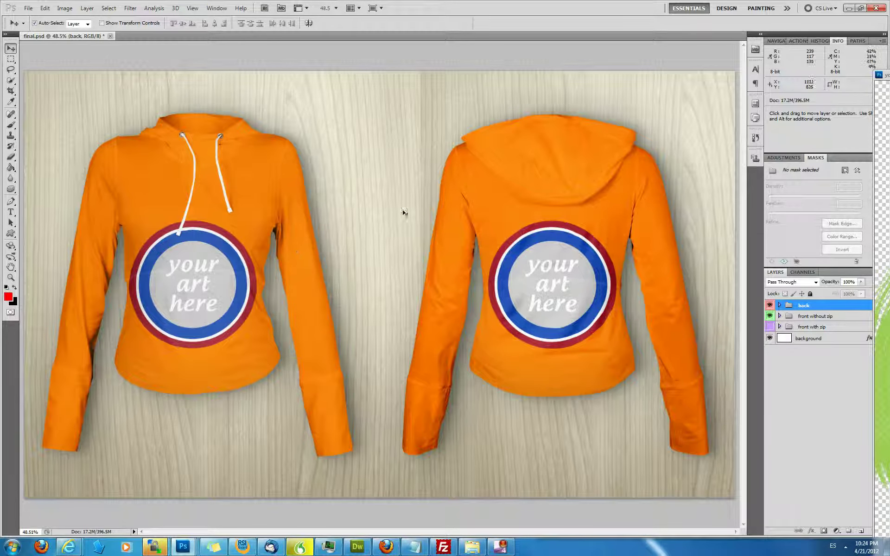
click(769, 316)
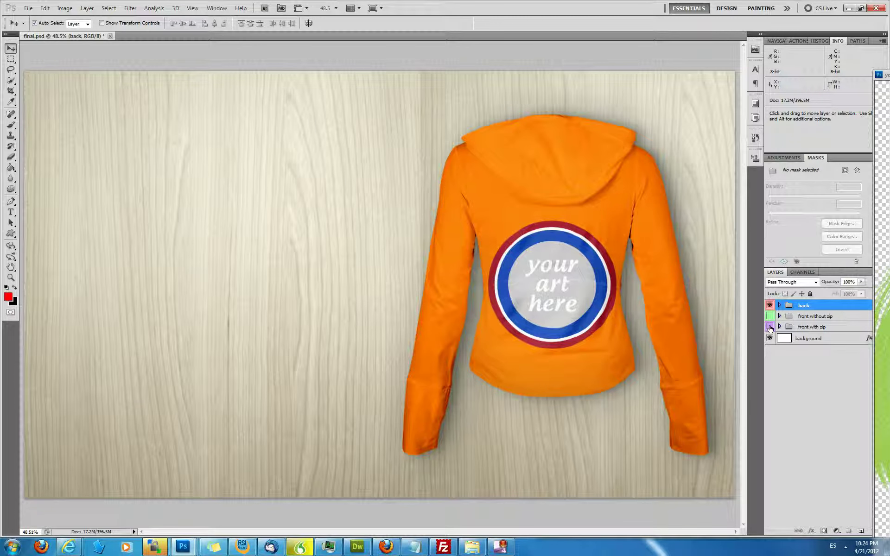
click(769, 327)
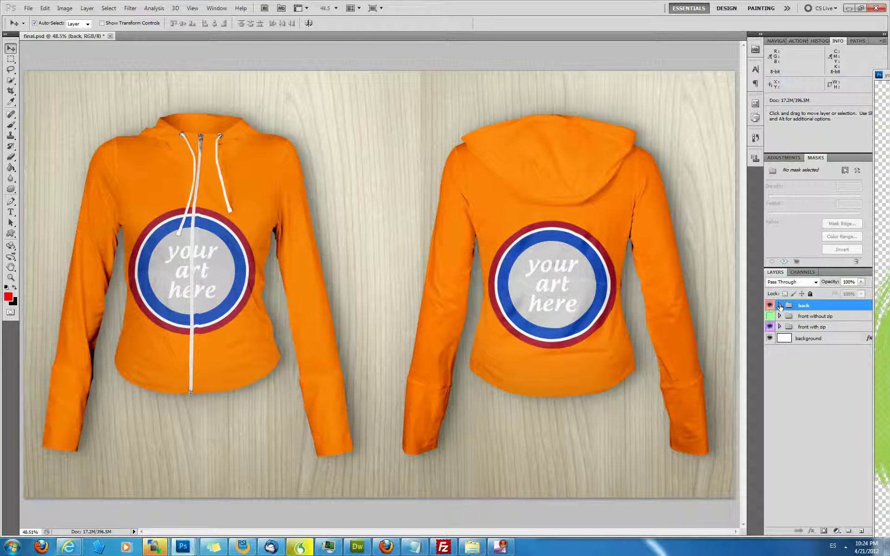
click(779, 305)
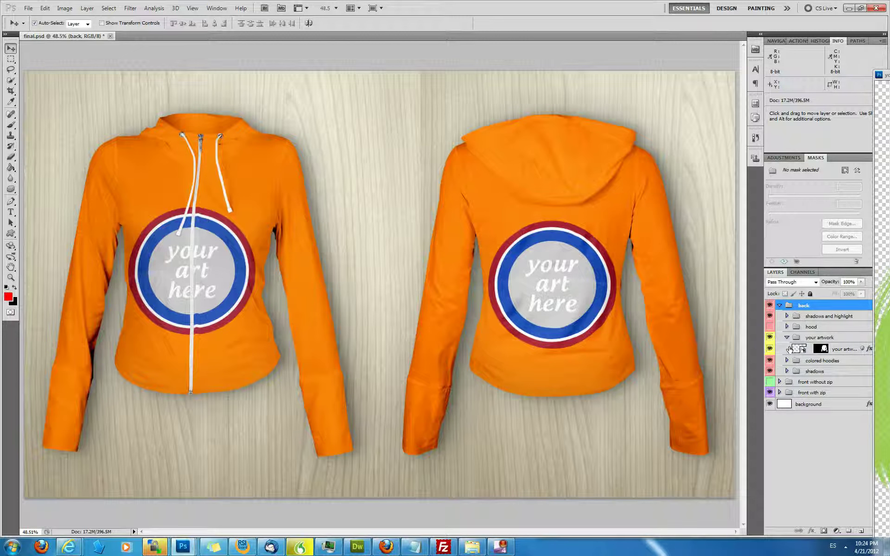
click(827, 338)
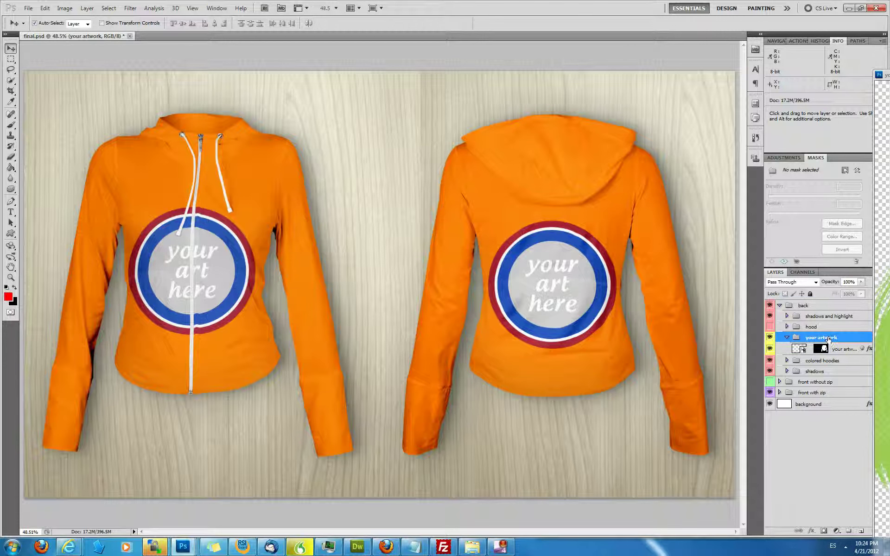
Step: Open the 'your artwork' smart object, delete its four ring shape layers, and hide the 'your art here' text
double_click(795, 348)
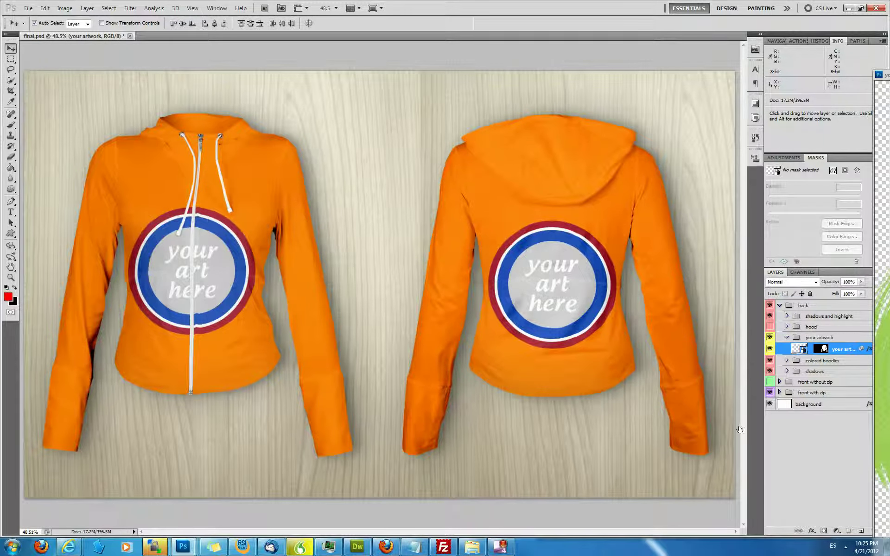
click(827, 384)
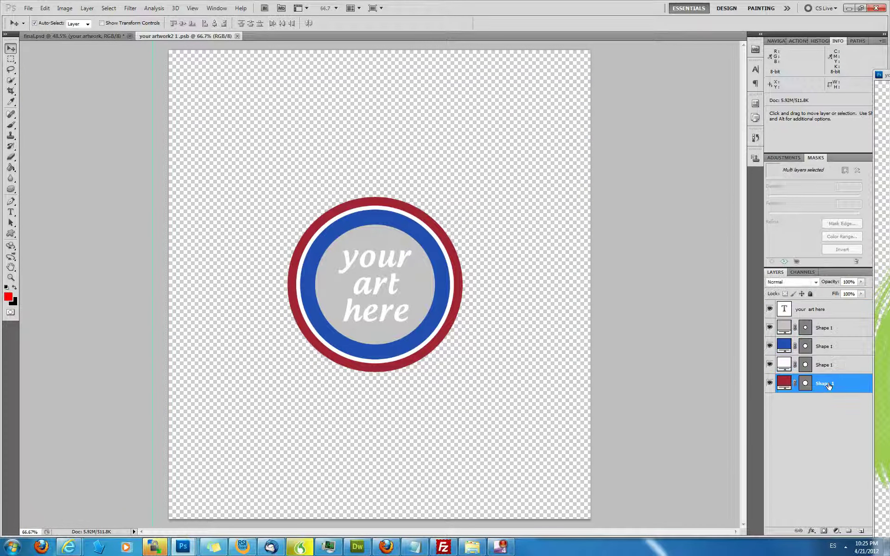
key(Delete)
key(Delete)
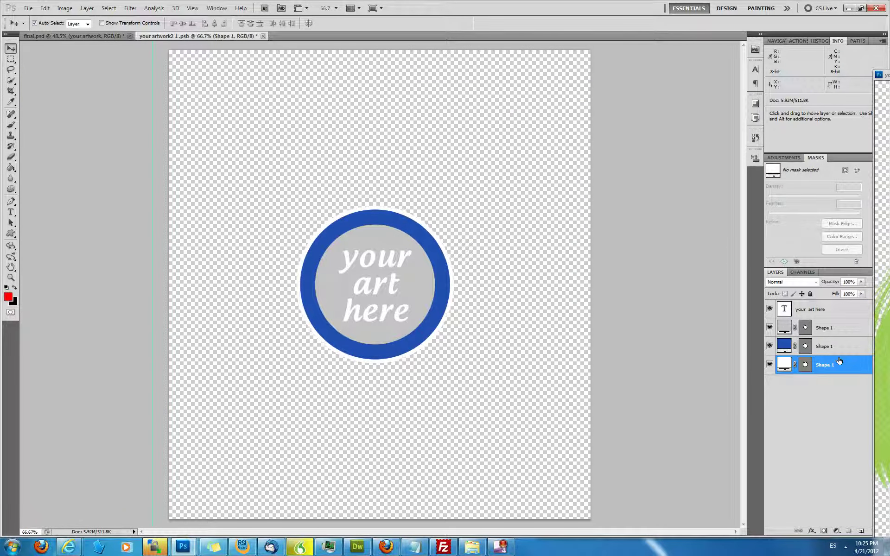
key(Delete)
key(Delete)
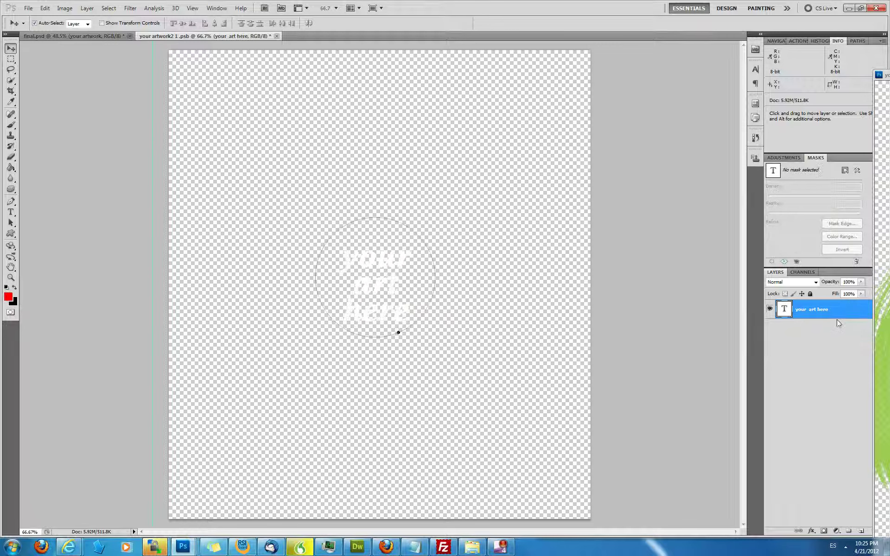
click(769, 308)
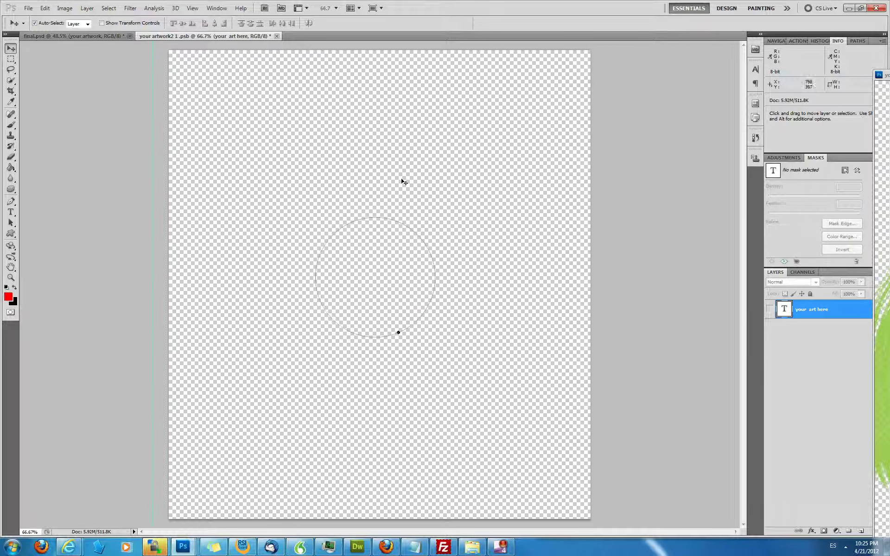
click(293, 190)
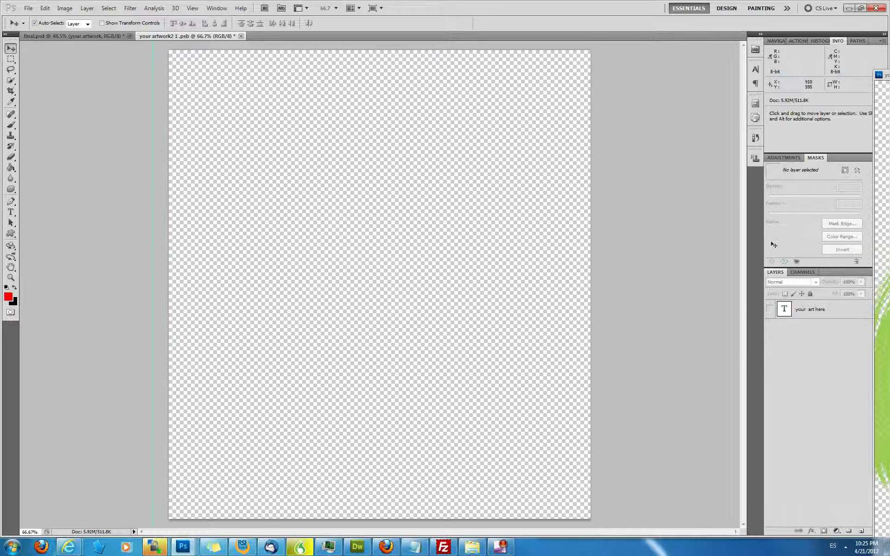
Step: Drag the floral vector artwork into the smart object, centre it, and close it to update the mockup
mouse_move(883, 74)
mouse_down()
mouse_move(859, 200)
mouse_move(806, 156)
mouse_move(882, 76)
mouse_up()
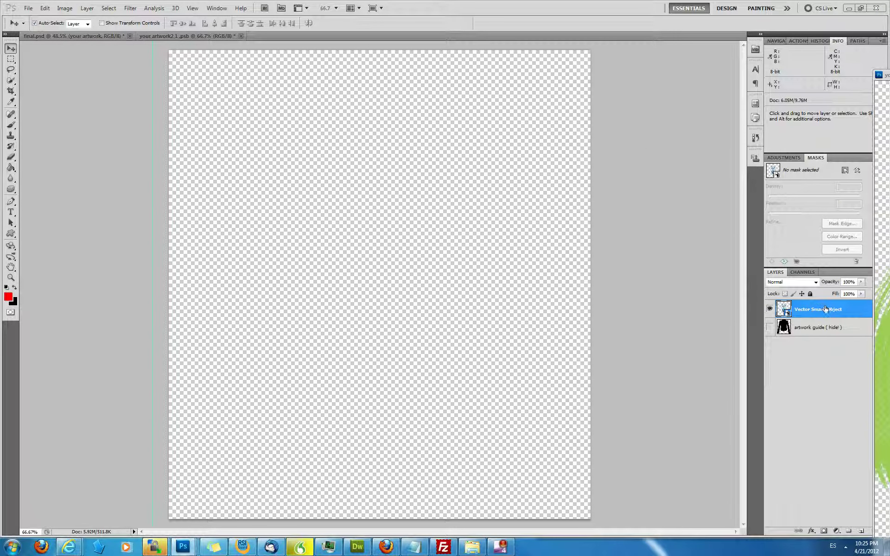
drag(822, 309, 352, 225)
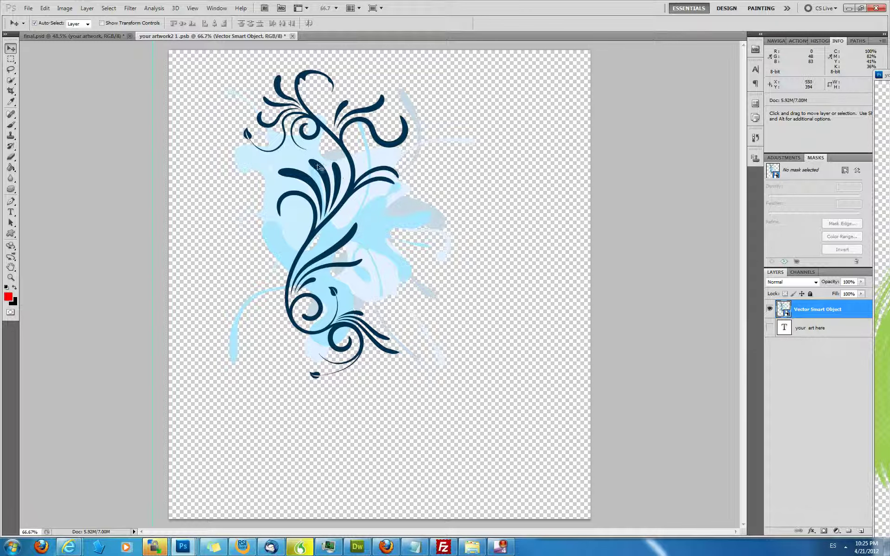
drag(330, 173, 370, 235)
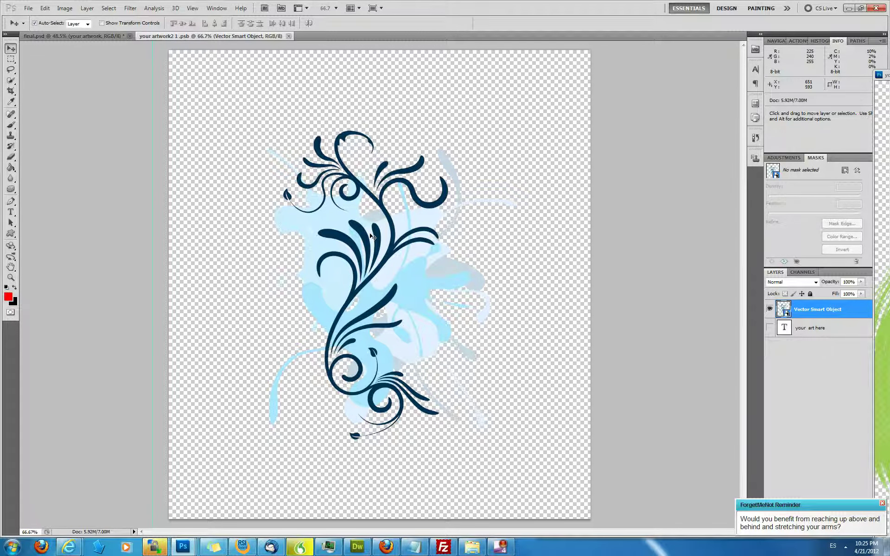
key(ctrl+w)
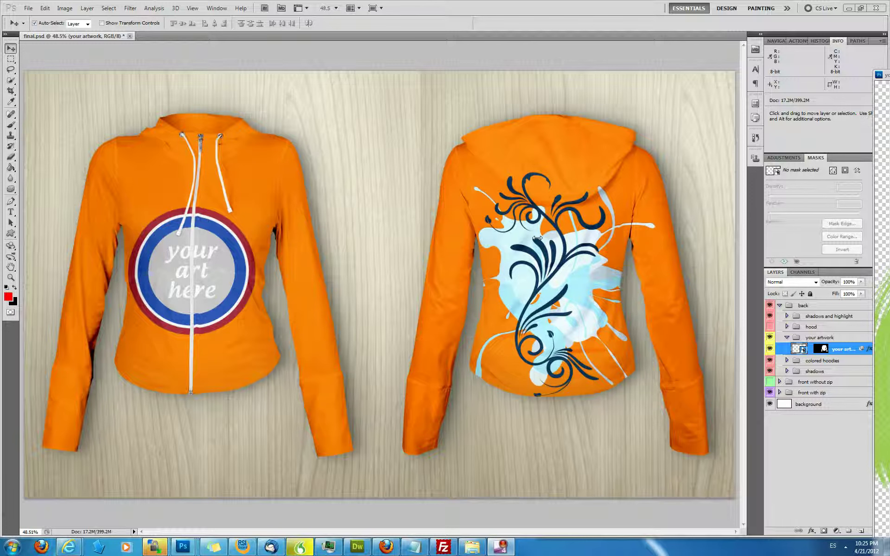
Step: Show the back hood group, expand it, and turn on its orange colour layer
click(770, 327)
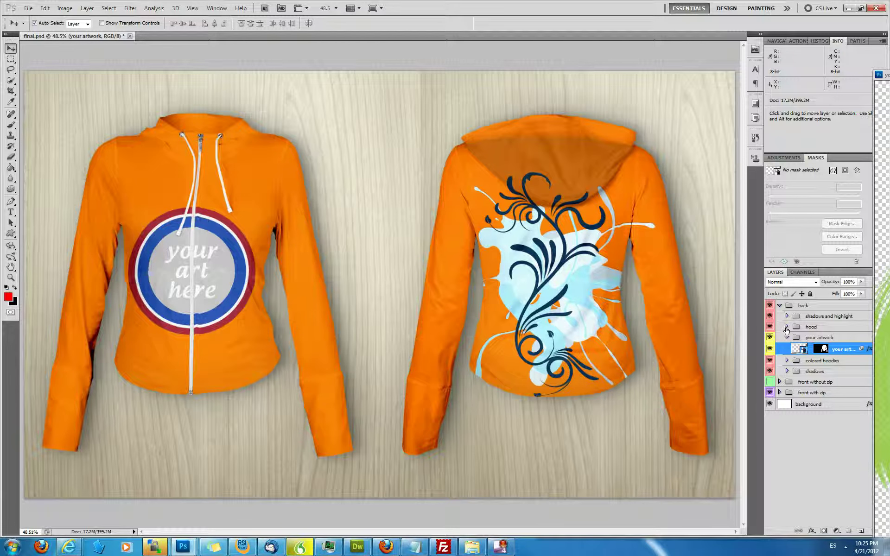
click(786, 327)
click(769, 338)
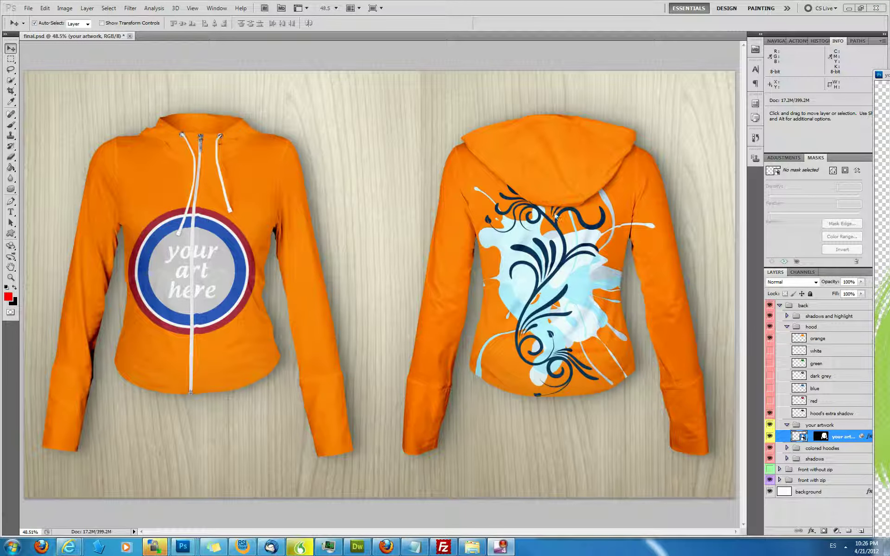
Step: Preview the back hood in white, green, dark grey and blue, then collapse the hood group
click(769, 338)
click(769, 351)
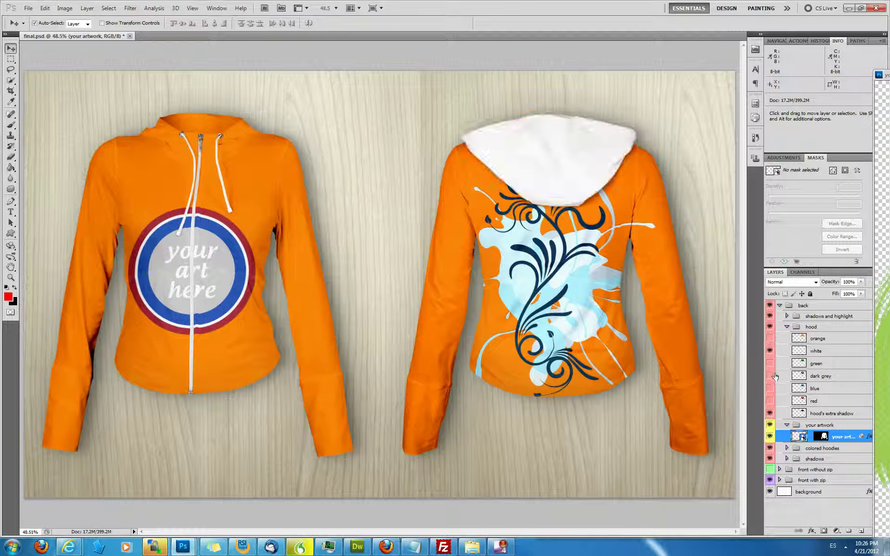
click(769, 350)
click(769, 364)
click(770, 363)
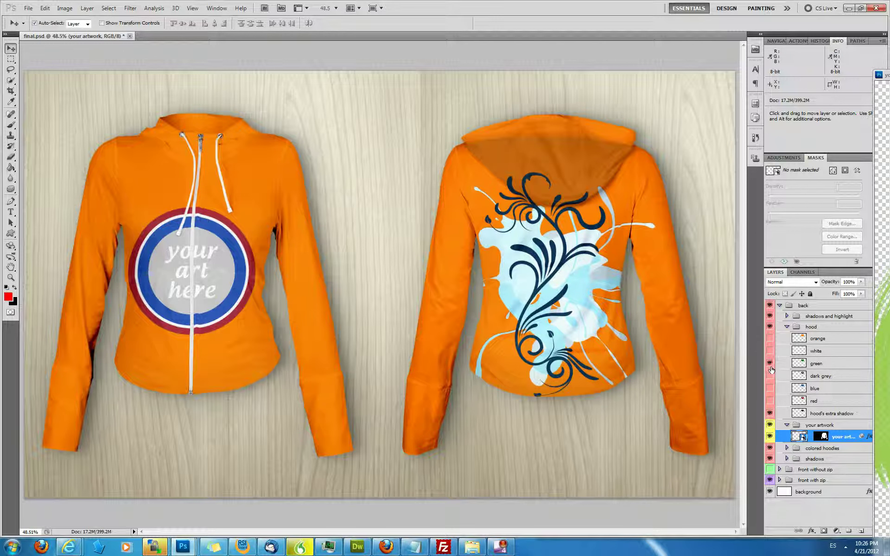
click(770, 363)
click(770, 364)
click(769, 376)
click(770, 376)
click(769, 388)
click(769, 388)
click(786, 327)
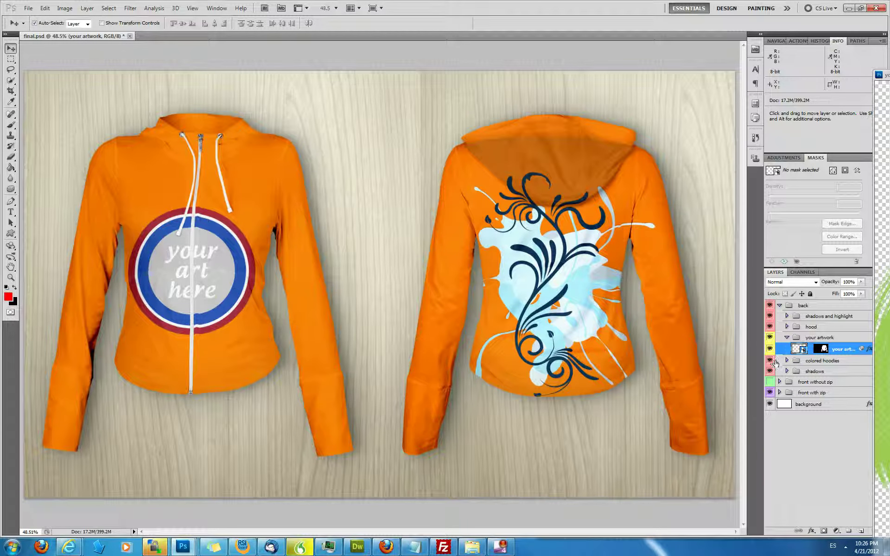
Step: Expand colored hoodies, preview white and green body colours, and restore the orange hood
click(818, 363)
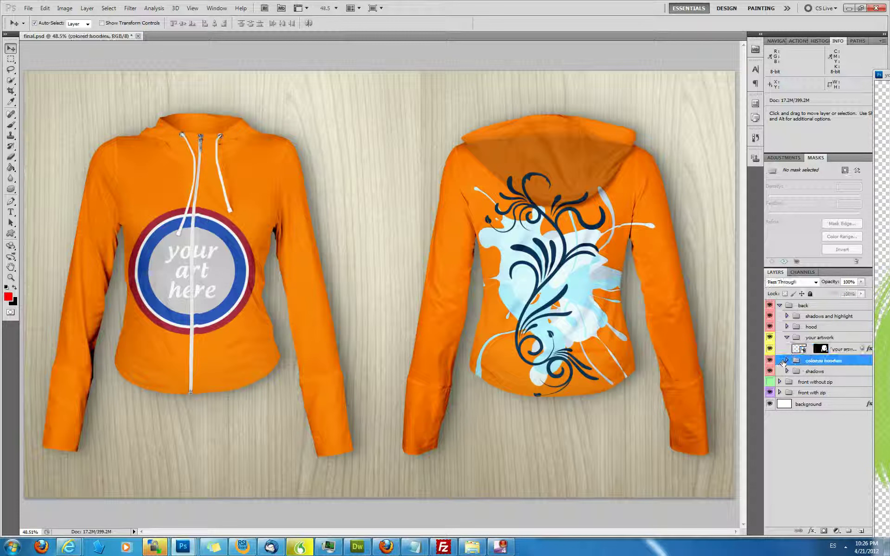
click(786, 361)
click(769, 373)
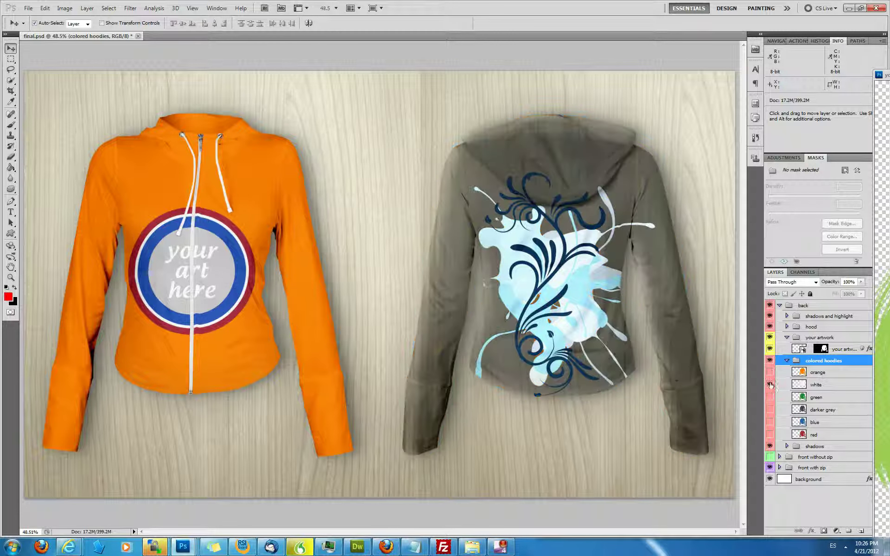
click(769, 384)
click(769, 385)
click(769, 397)
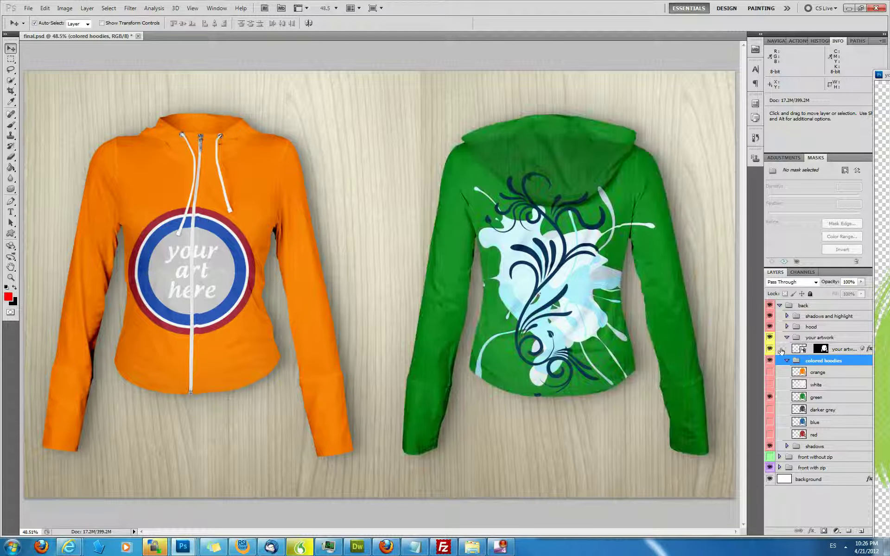
click(786, 326)
click(770, 338)
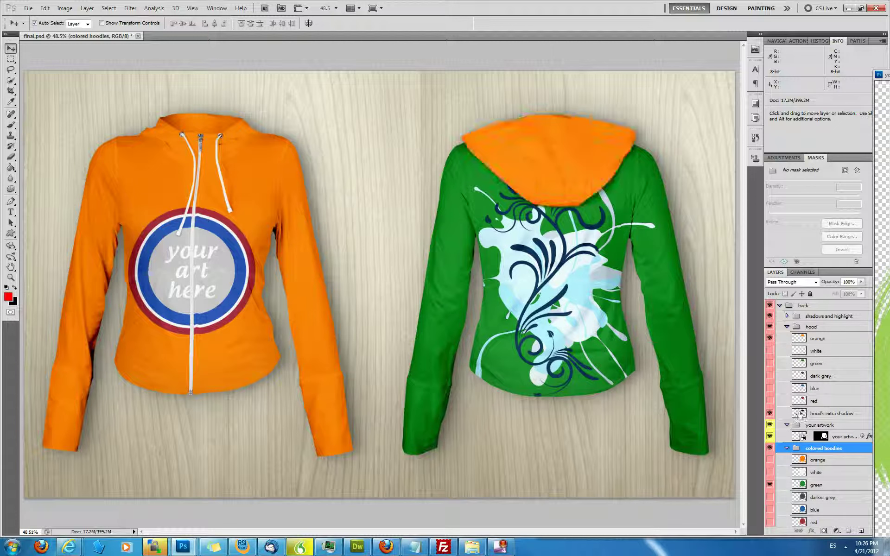
click(786, 327)
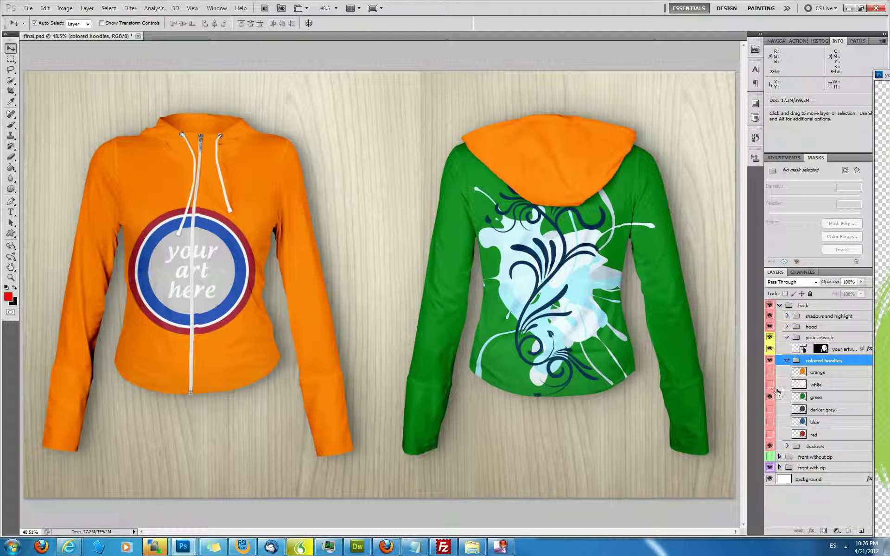
Step: Compare grey and green body colours, then switch the back hoodie body back to orange
click(769, 409)
click(769, 397)
click(769, 397)
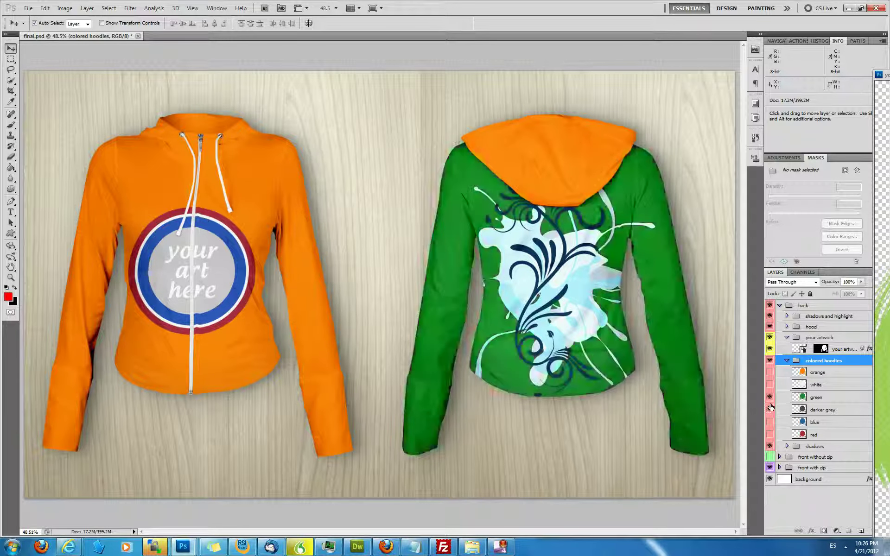
click(769, 397)
click(769, 410)
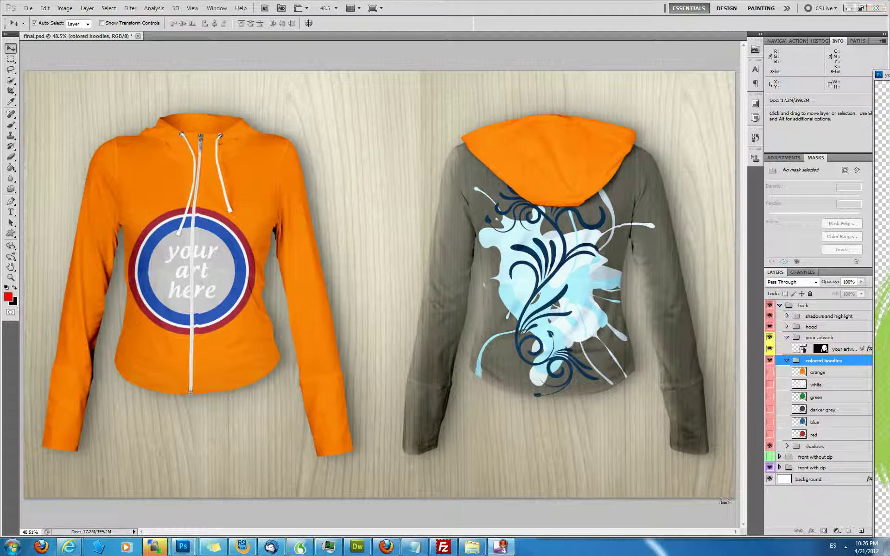
click(770, 373)
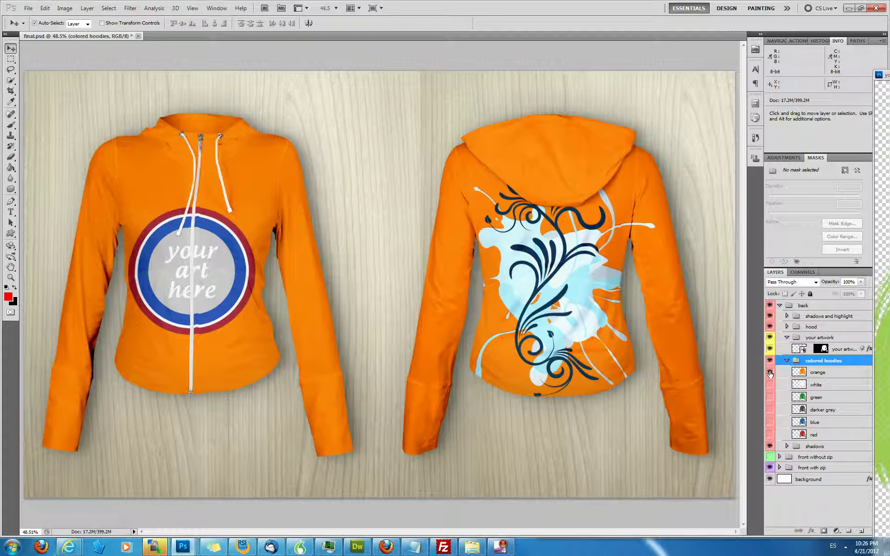
Step: Create a new layer named 'bright blue' above the orange layer
click(824, 373)
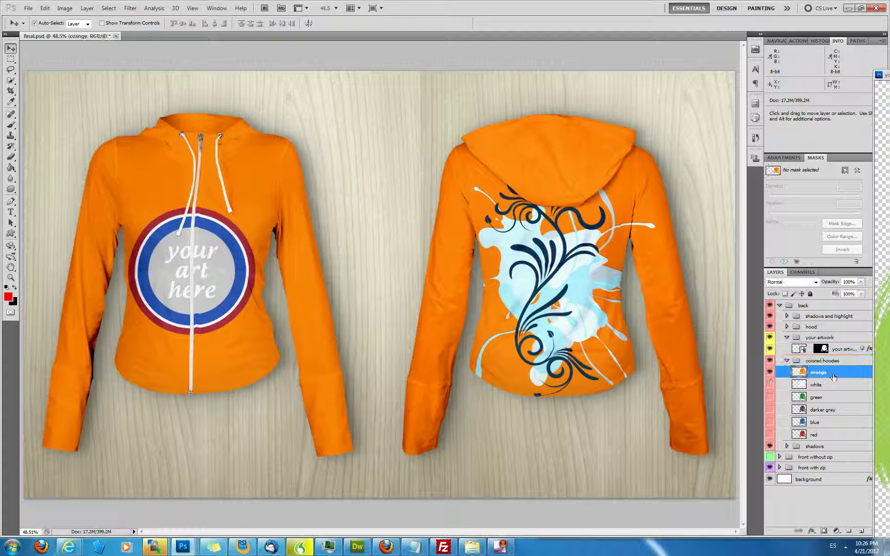
click(883, 78)
key(ctrl+Tab)
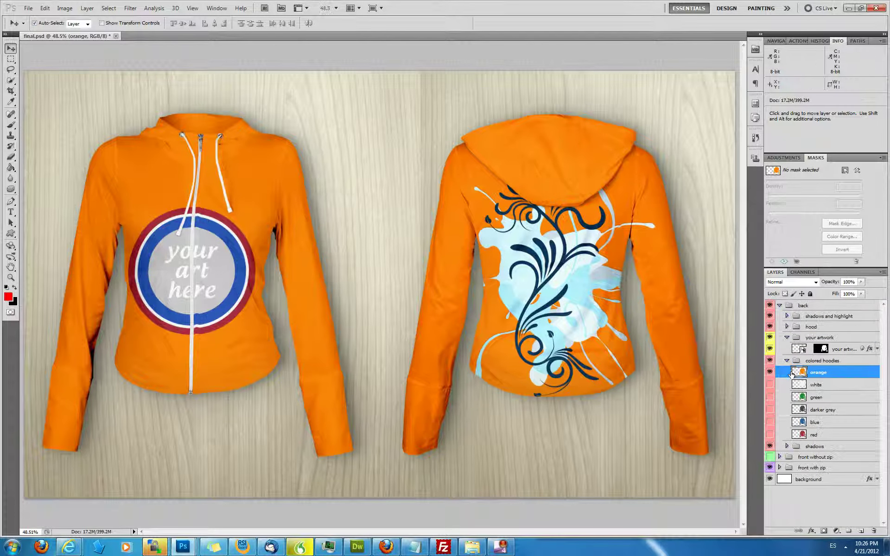
click(882, 272)
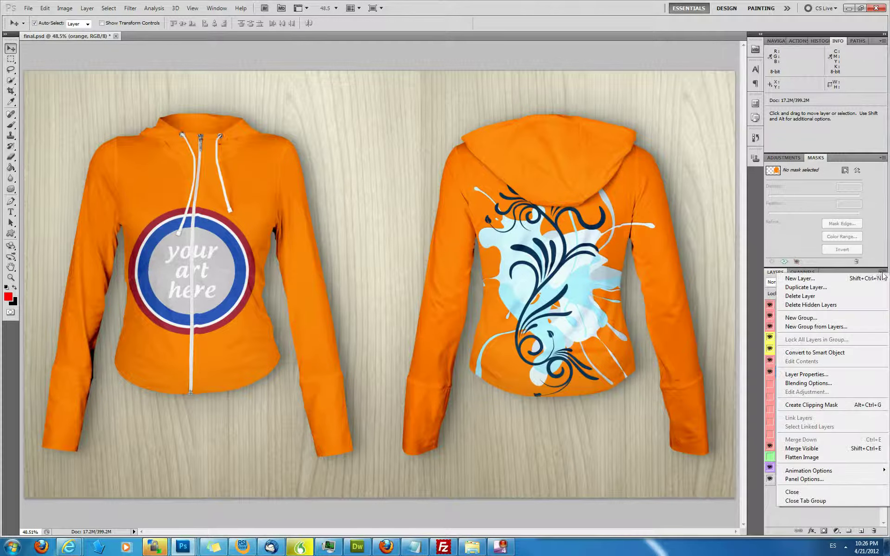
click(858, 279)
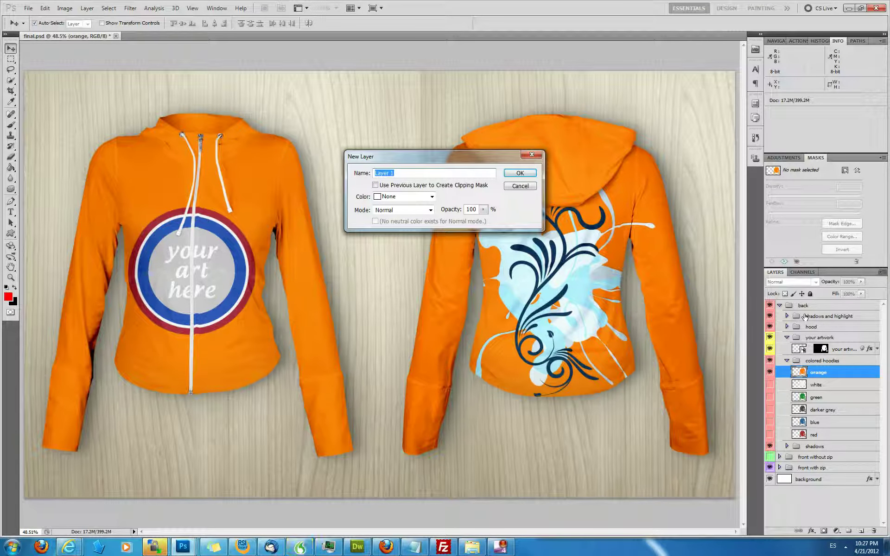
text(bright blue)
key(Return)
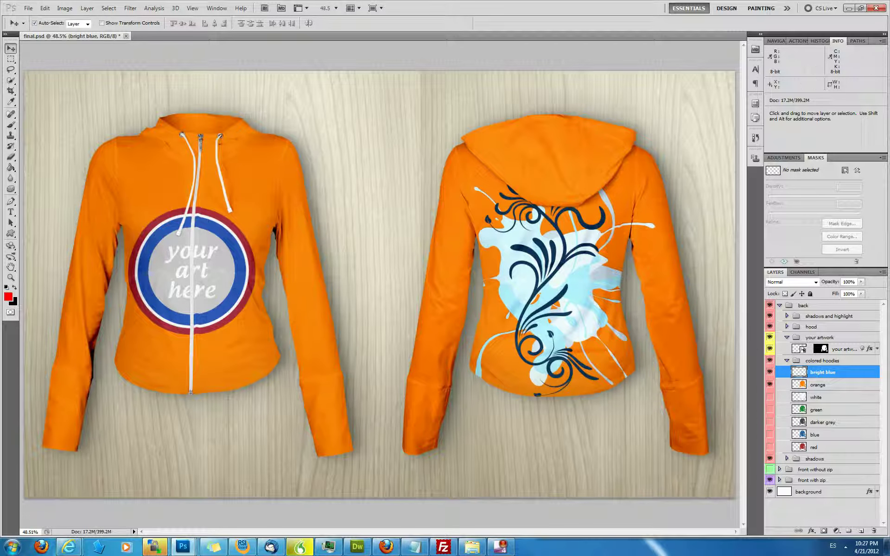
Step: Load the orange layer's hoodie outline as a selection and target the bright blue layer
click(798, 388)
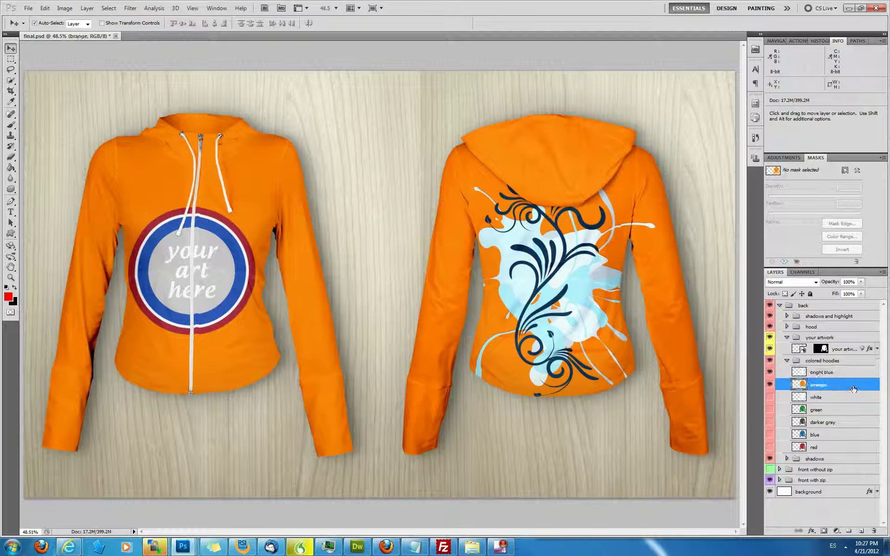
ctrl+click(801, 384)
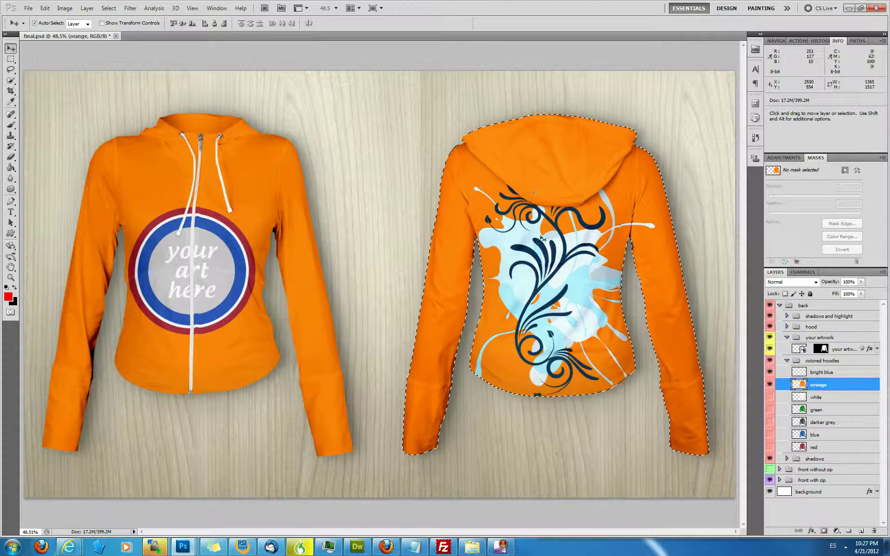
click(821, 372)
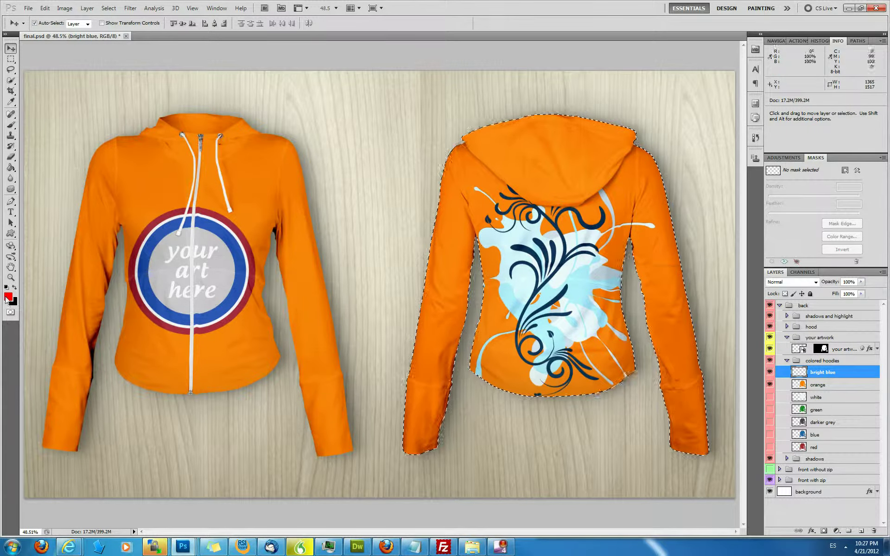
Step: Fill the back hoodie selection with light blue on the bright blue layer using the Paint Bucket
click(7, 297)
drag(689, 313, 627, 270)
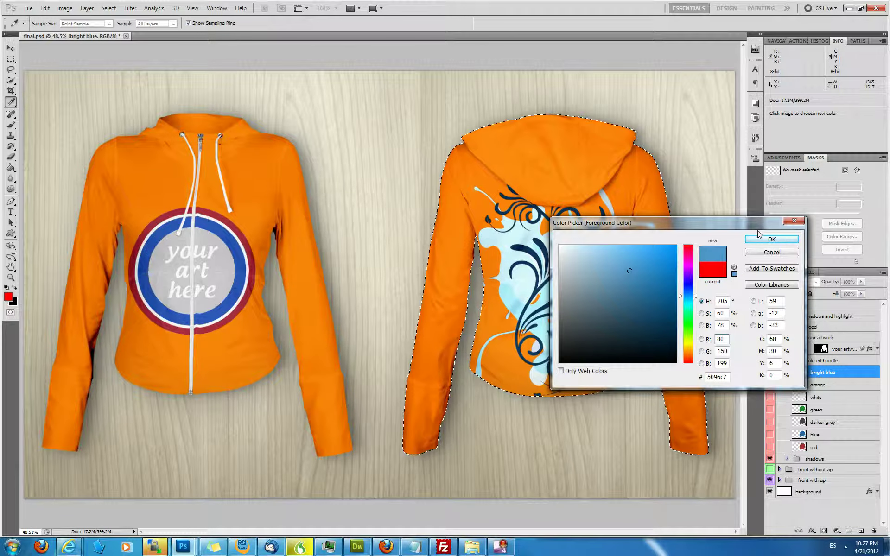
click(772, 239)
click(17, 171)
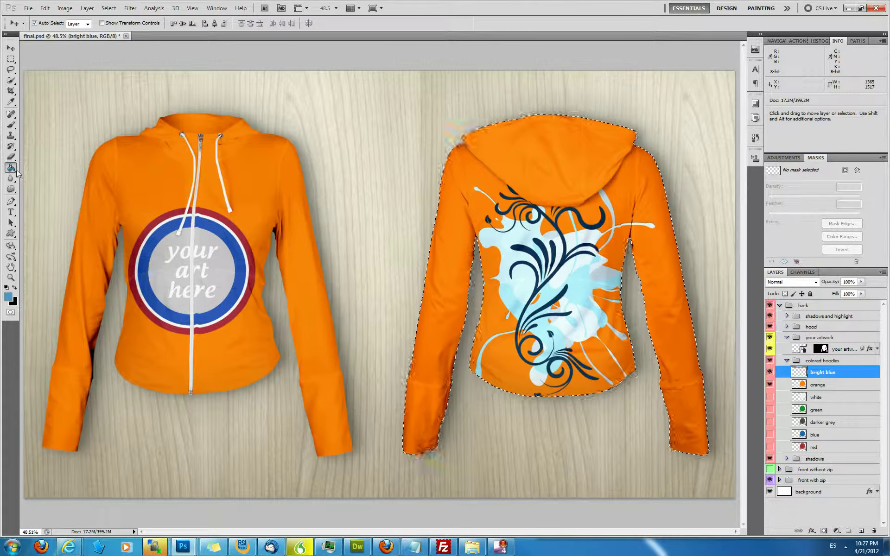
click(526, 293)
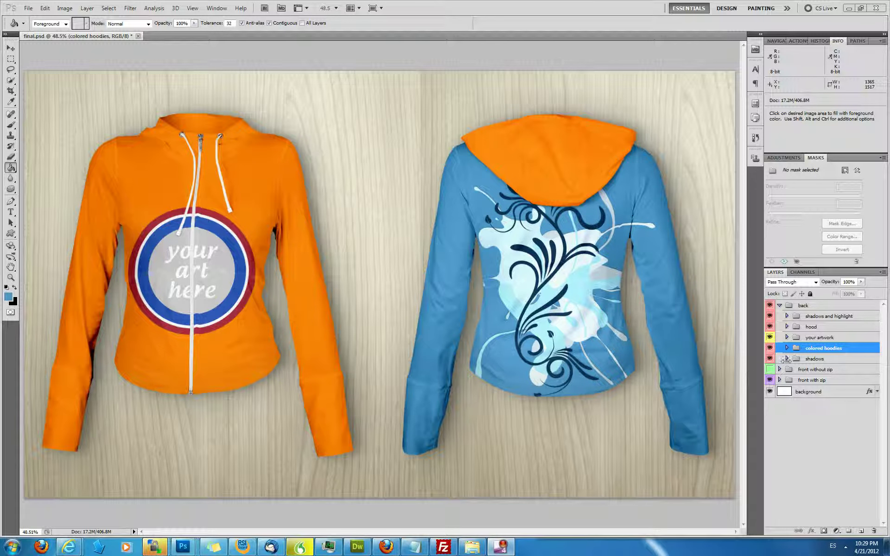
Step: Reselect the hoodie outline and hide the shadows and highlight, hood and your artwork groups
key(ctrl+shift+d)
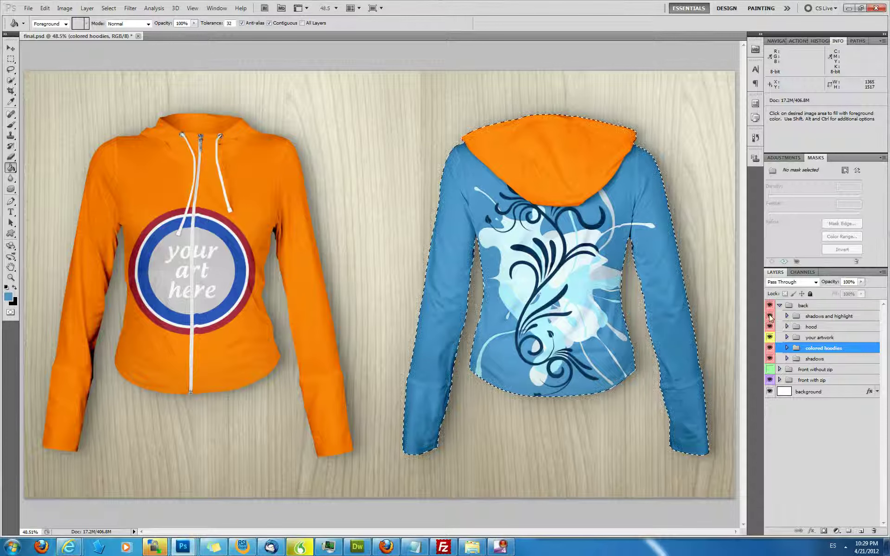
click(769, 316)
click(769, 327)
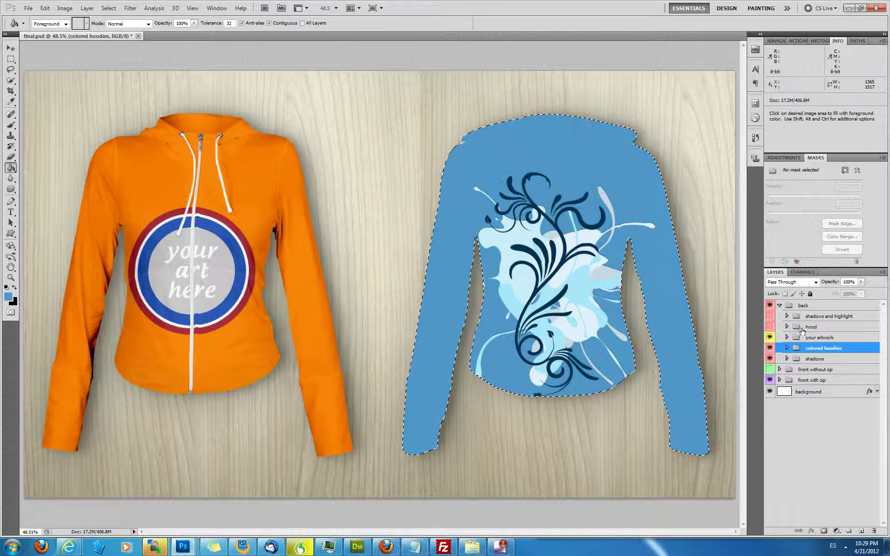
click(769, 337)
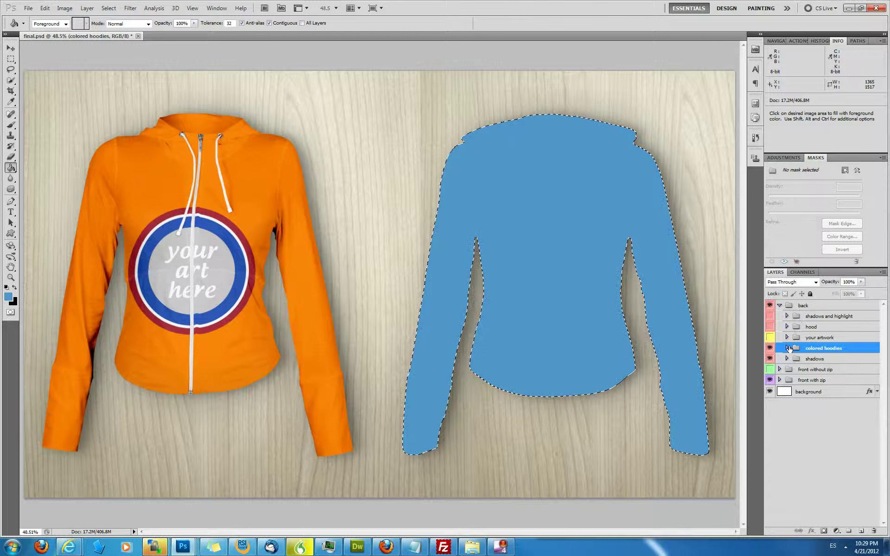
Step: Set the additional shadows opacity and the main shadows fill to 100%
click(786, 316)
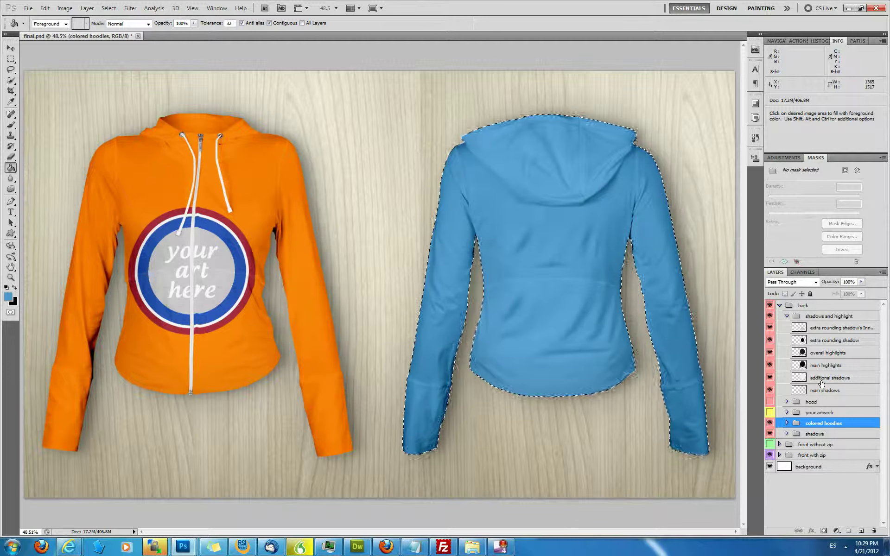
click(835, 378)
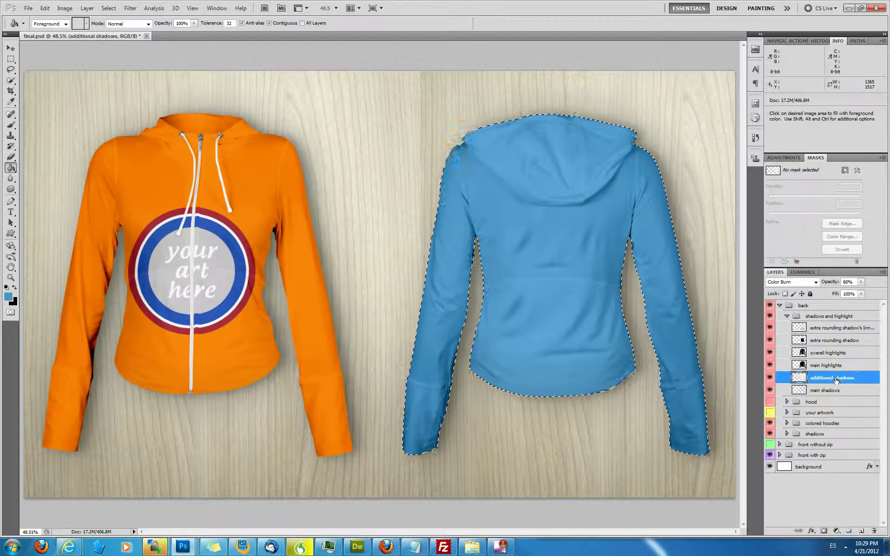
click(860, 282)
drag(856, 293, 875, 313)
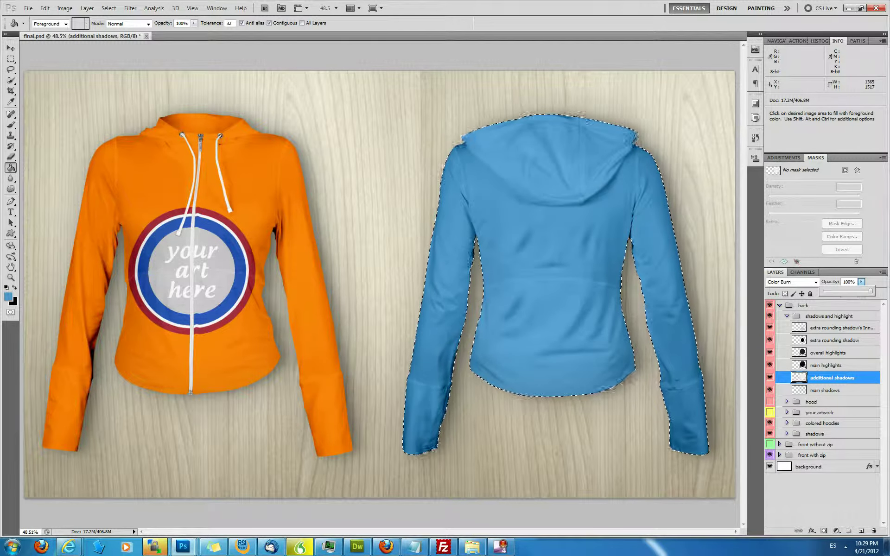
click(828, 390)
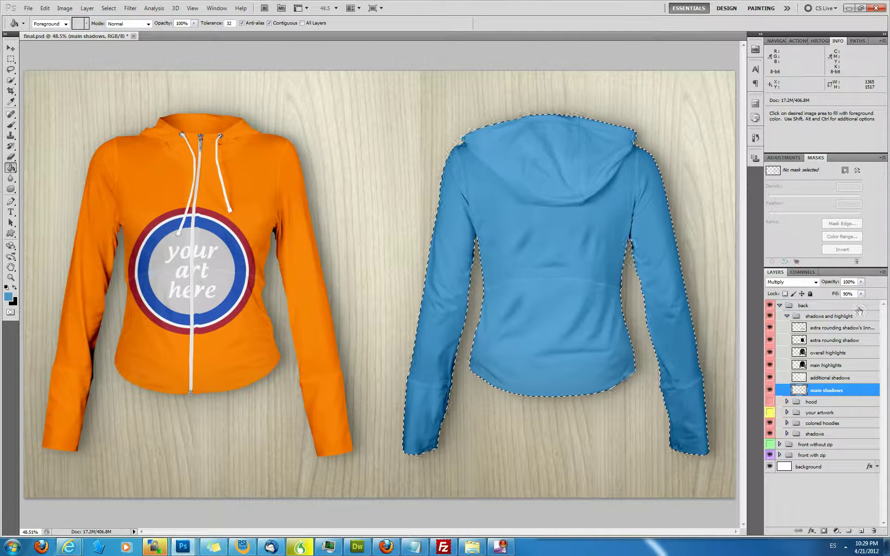
click(861, 294)
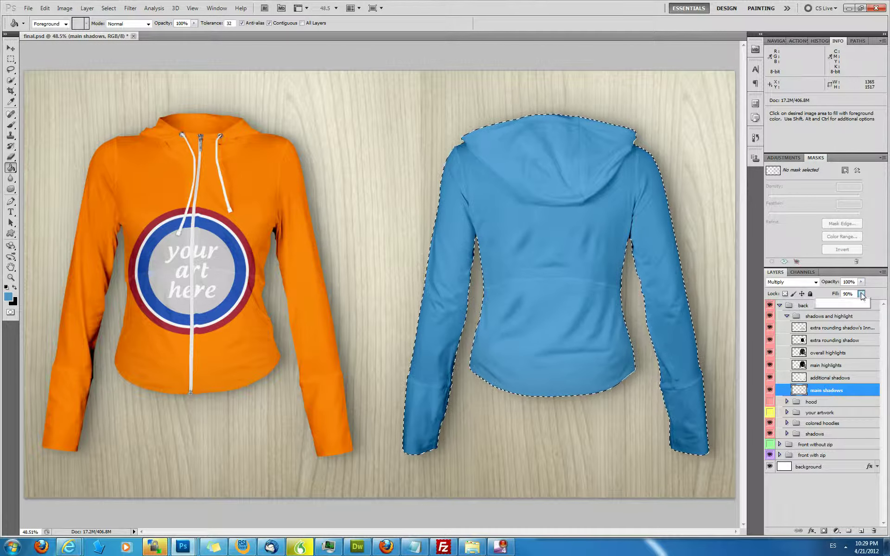
click(829, 365)
Step: Try the extra rounding shadow at full fill, then keep its fill at 0%
click(834, 341)
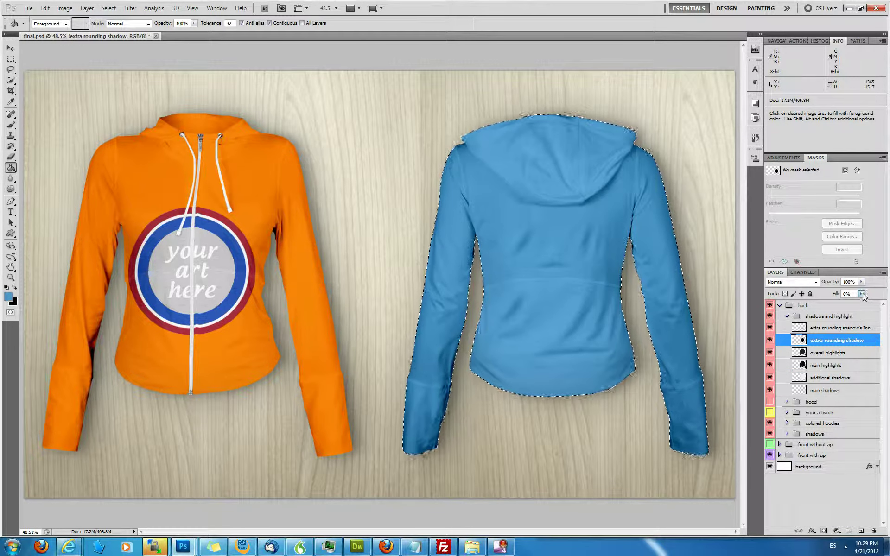
click(860, 293)
drag(860, 308, 887, 307)
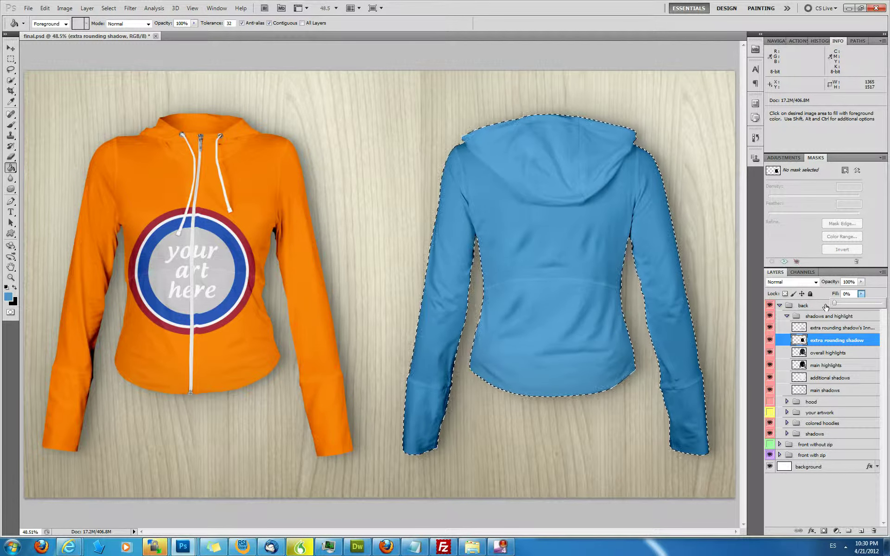
click(825, 307)
key(ctrl+Tab)
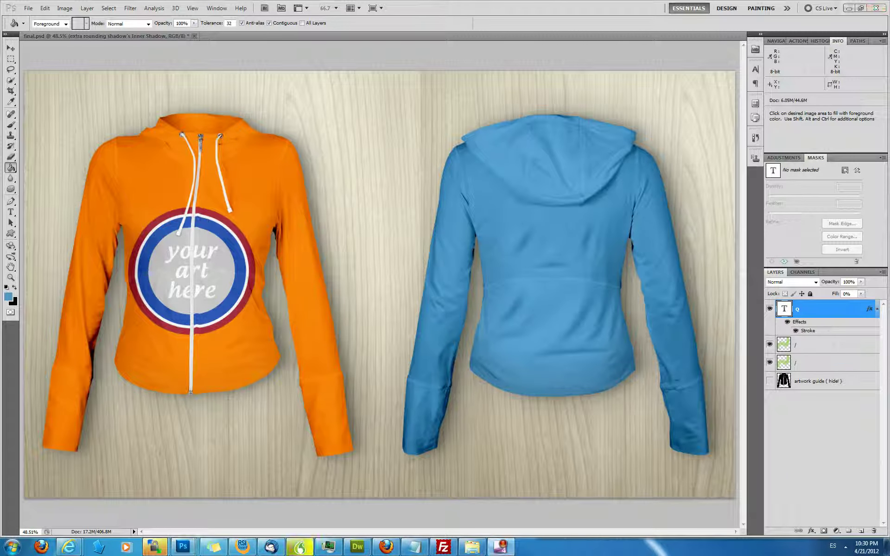
key(alt+Tab)
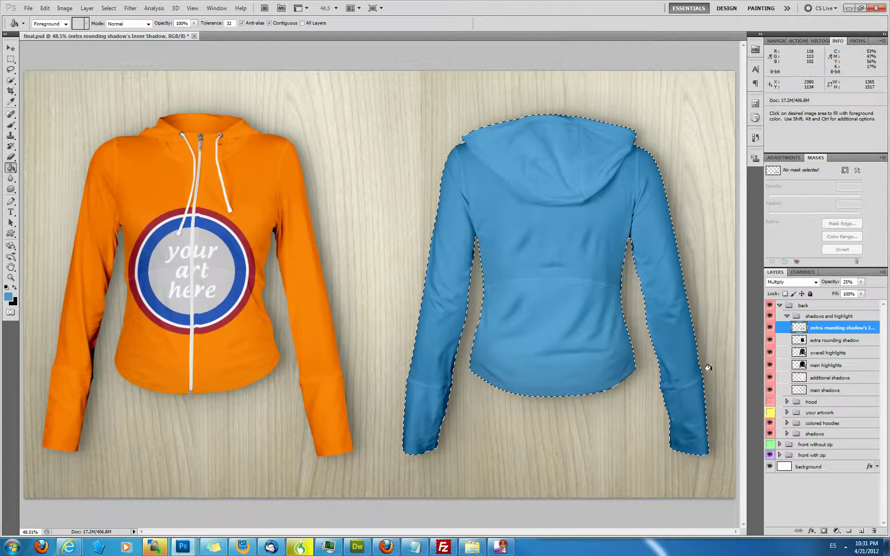
click(786, 316)
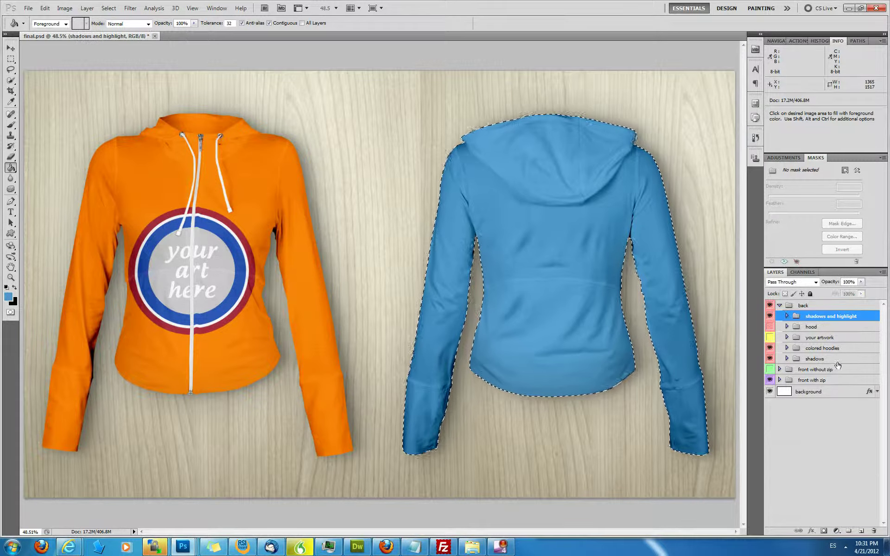
click(787, 338)
click(769, 337)
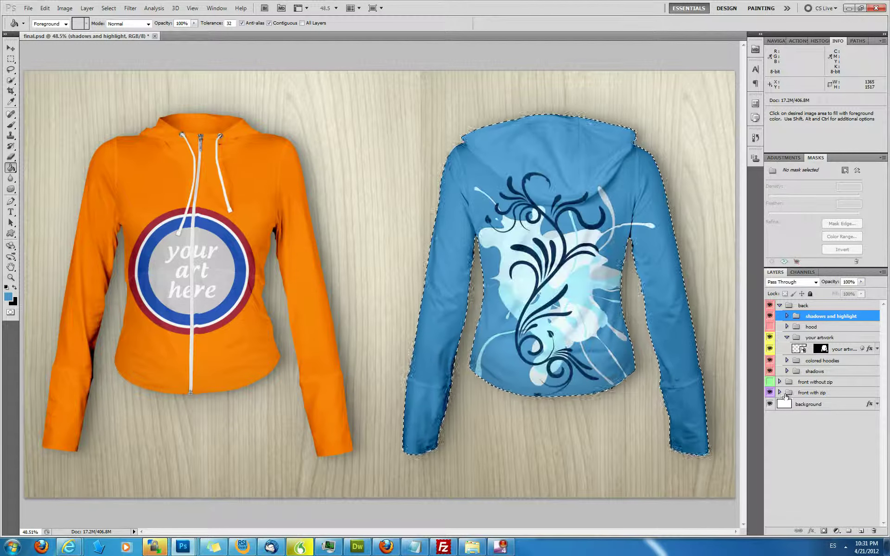
click(876, 349)
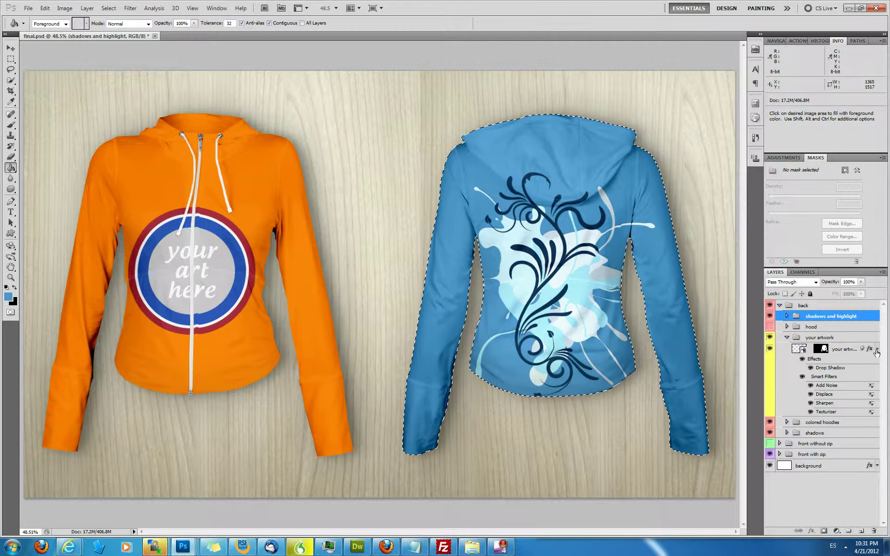
click(769, 326)
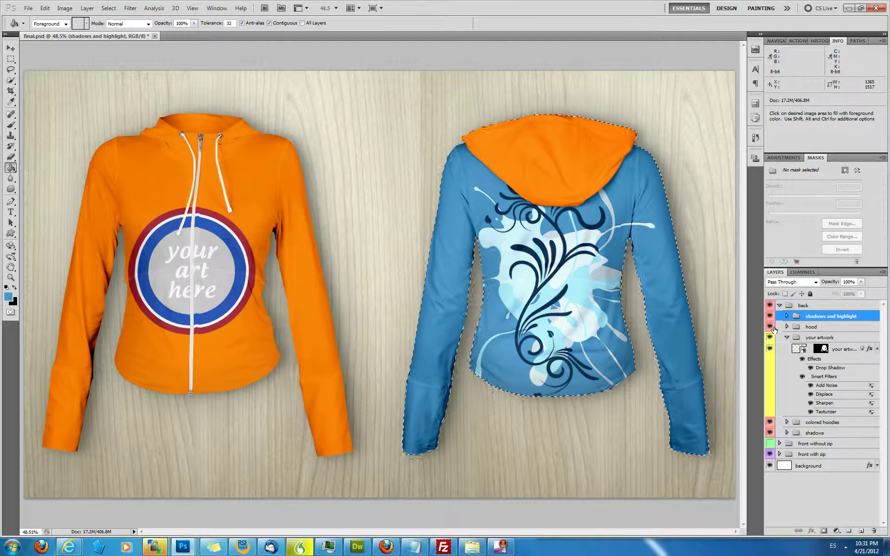
key(ctrl+d)
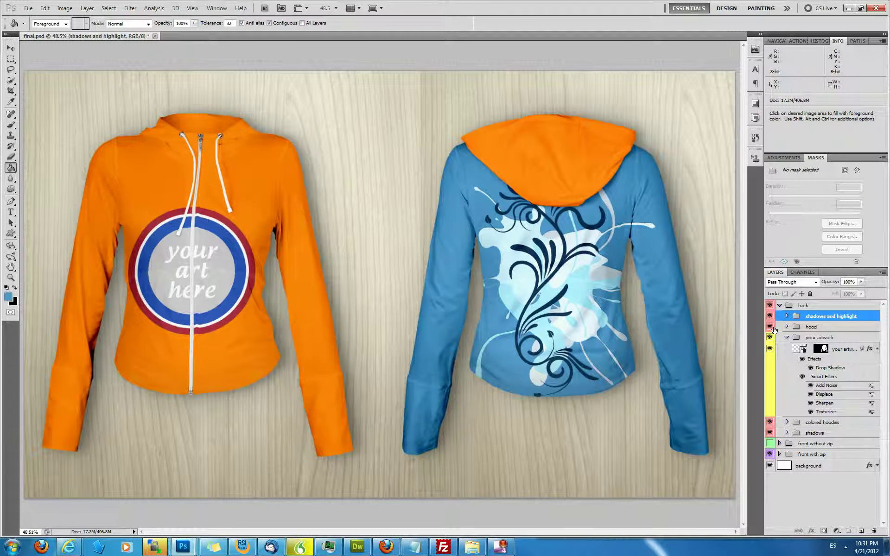
Step: Reopen the Displace smart filter settings and keep its scale at 5
right_click(825, 395)
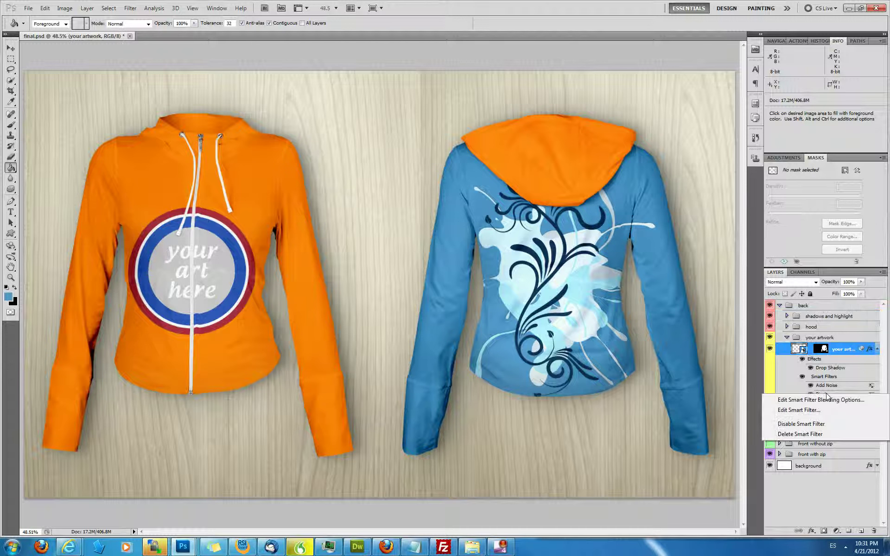
click(822, 410)
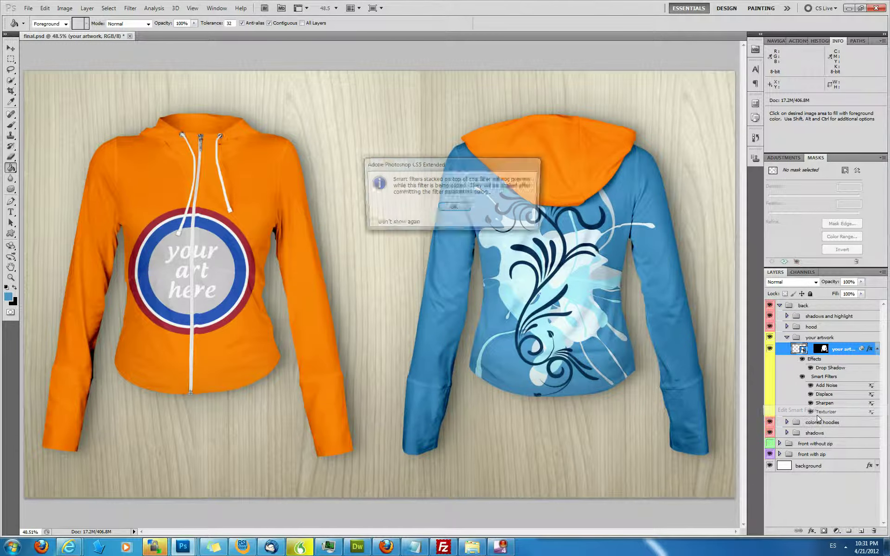
click(454, 208)
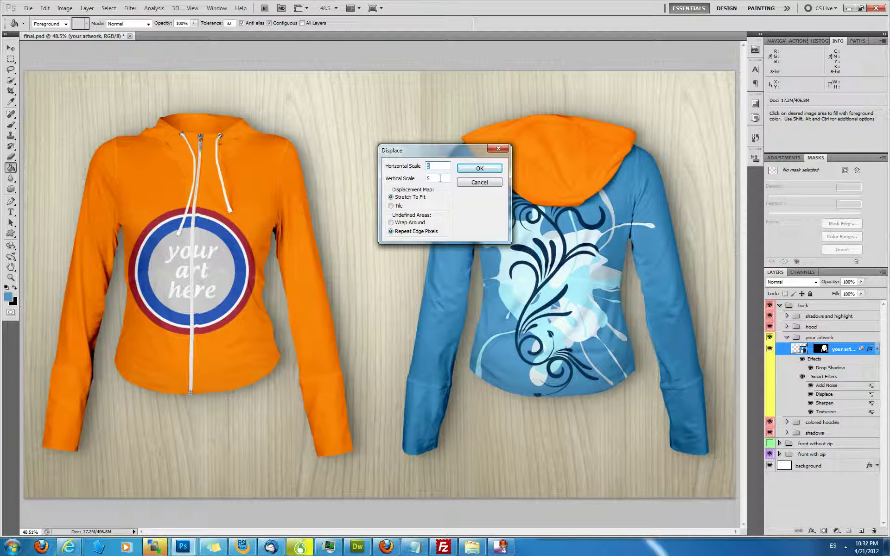
click(471, 170)
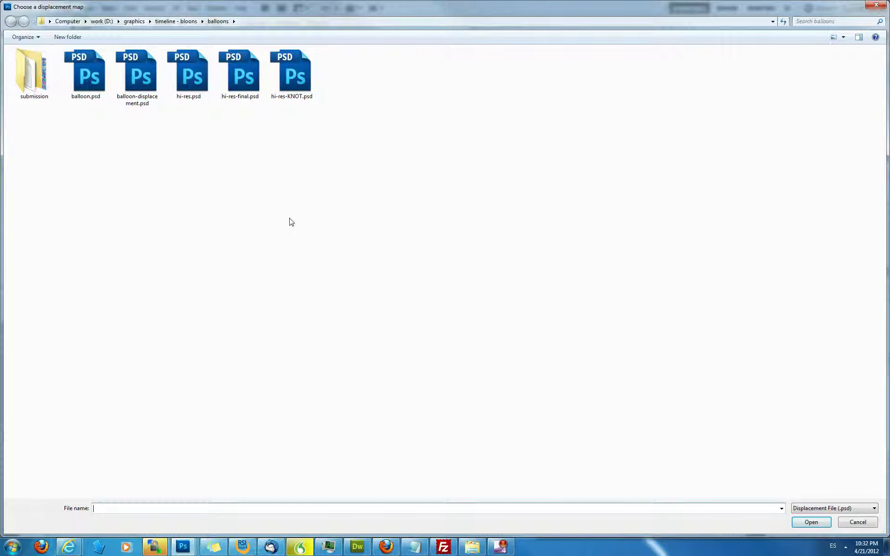
Step: Choose many balloons.psd from the timeline - bloons folder as the displacement map
click(134, 21)
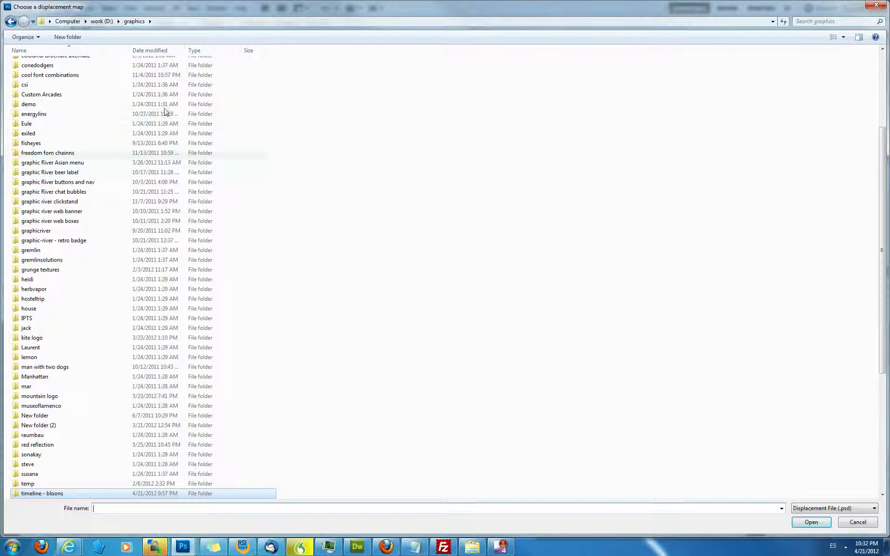
double_click(62, 493)
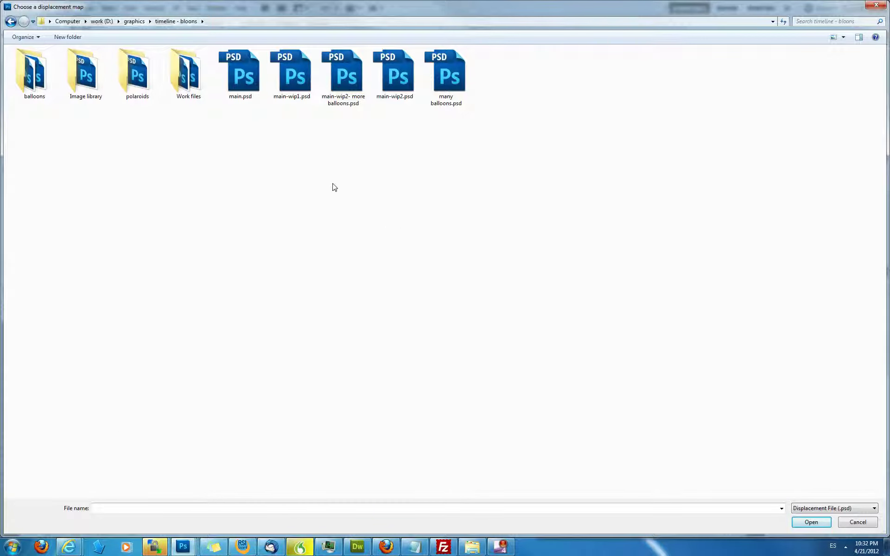
click(245, 70)
click(299, 82)
click(345, 85)
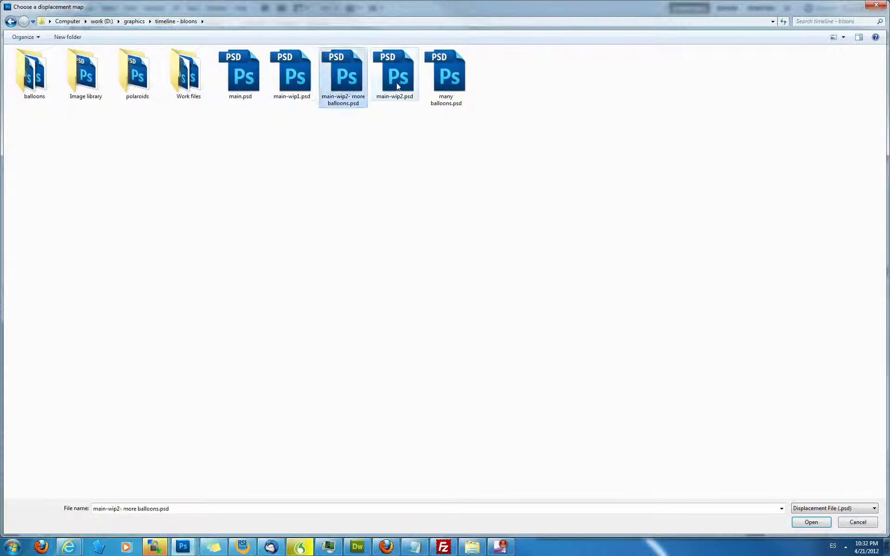
click(396, 83)
double_click(452, 77)
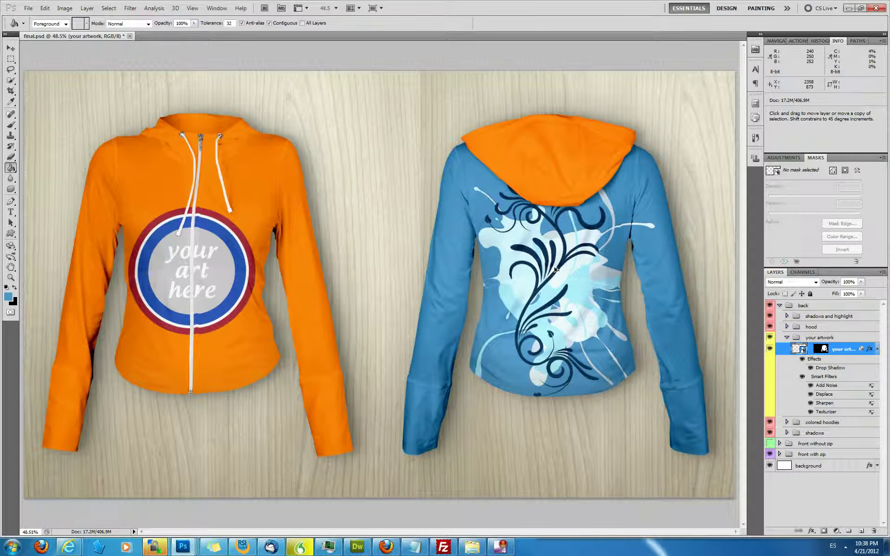
Step: Select the your artwork layer and zoom in on the back hoodie
ctrl+click(553, 268)
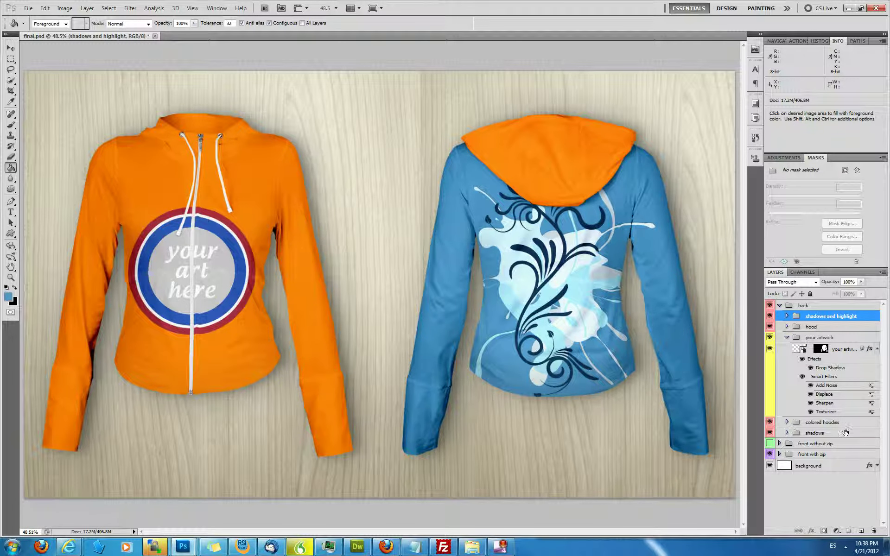
click(829, 405)
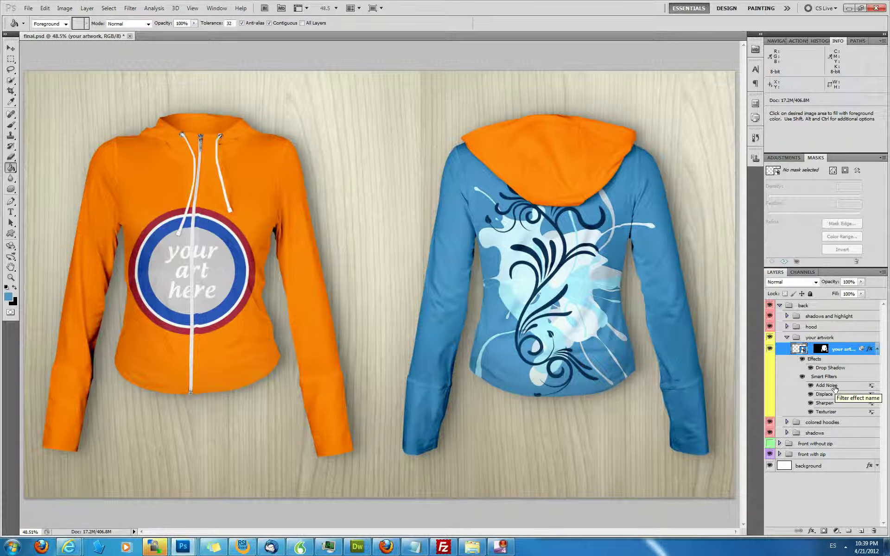
scroll(575, 285, up, 4)
scroll(574, 285, up, 5)
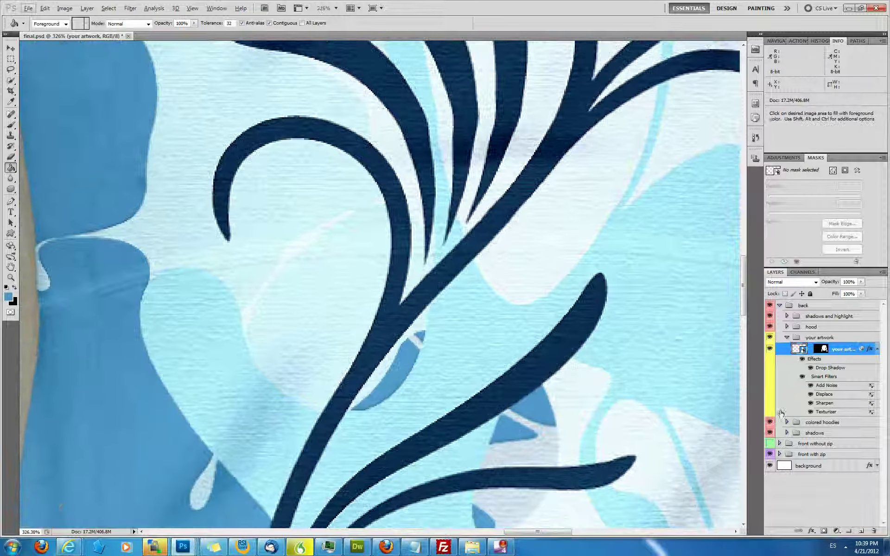
Step: Hide the Texturizer filter, compare with Add Noise off, restore Add Noise, and fit the view
click(811, 411)
click(811, 385)
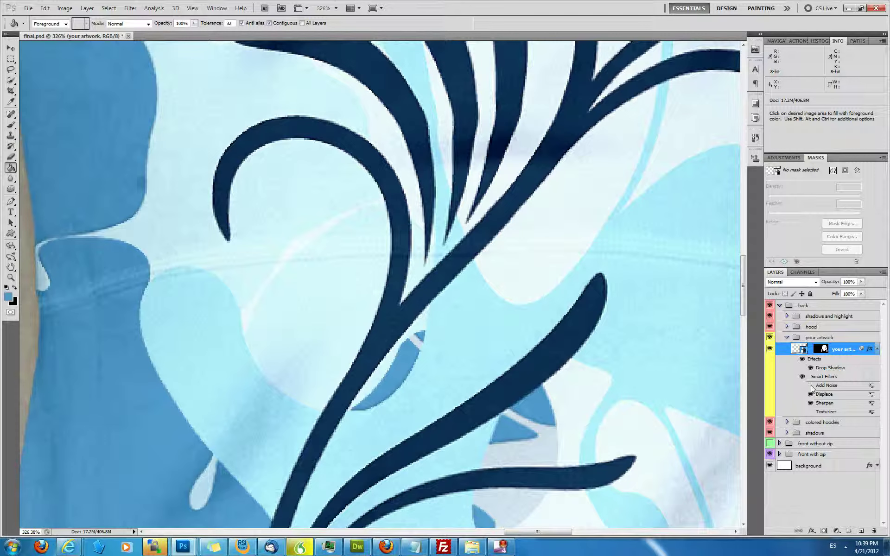
click(811, 385)
key(ctrl+1)
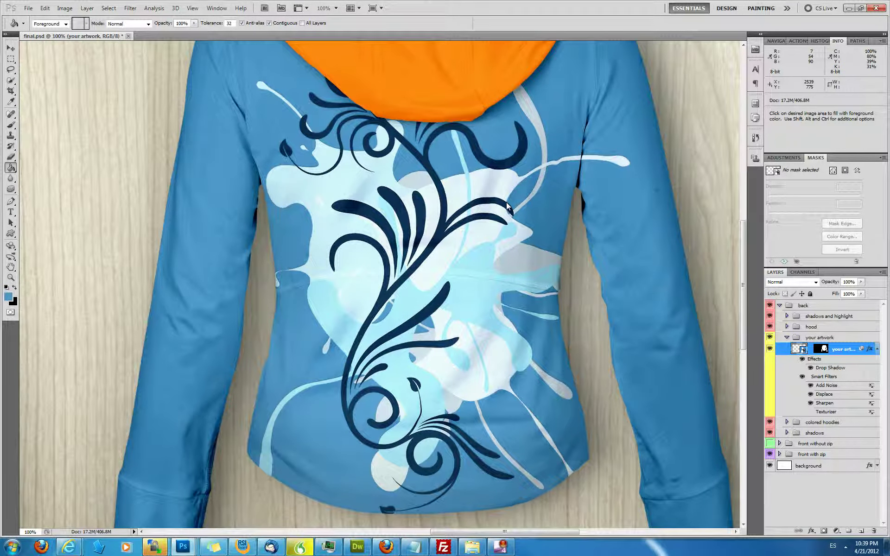
key(ctrl+0)
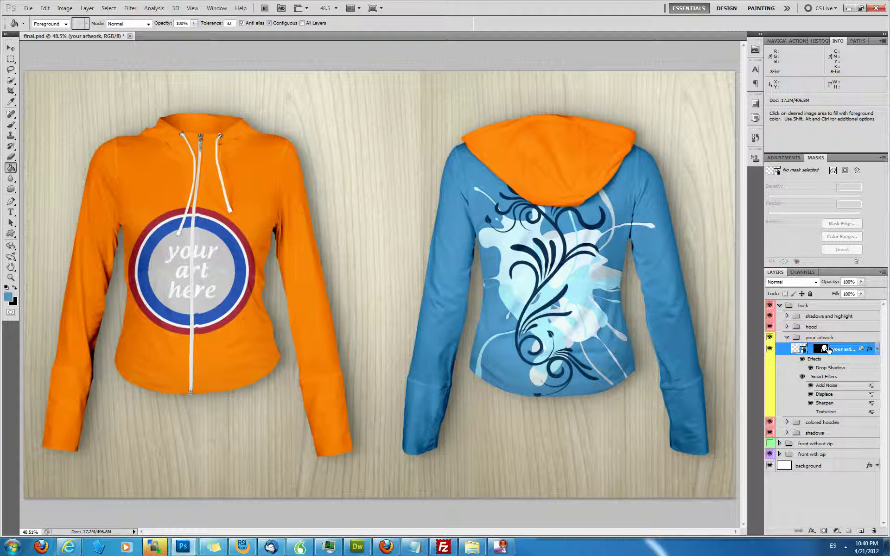
Step: Delete the artwork's old layer mask and load the bright blue hoodie's outline as a selection
click(828, 349)
right_click(827, 351)
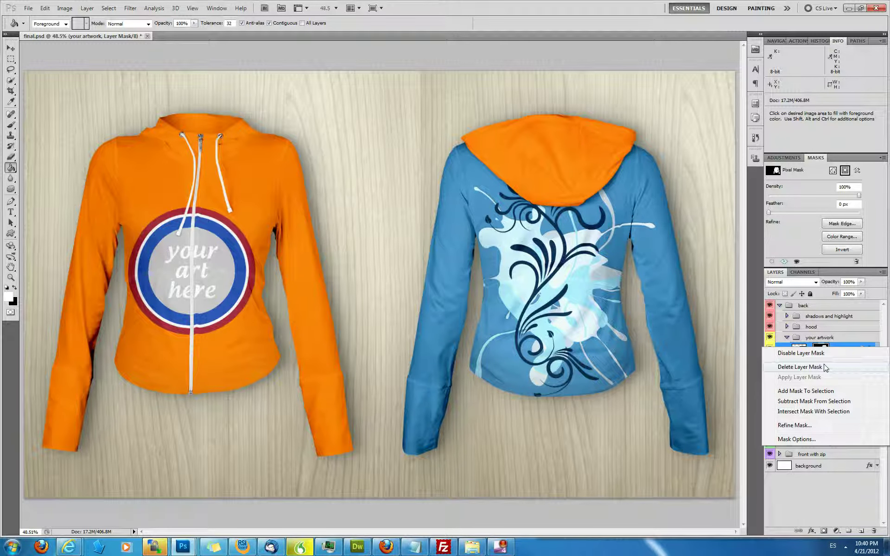
click(799, 366)
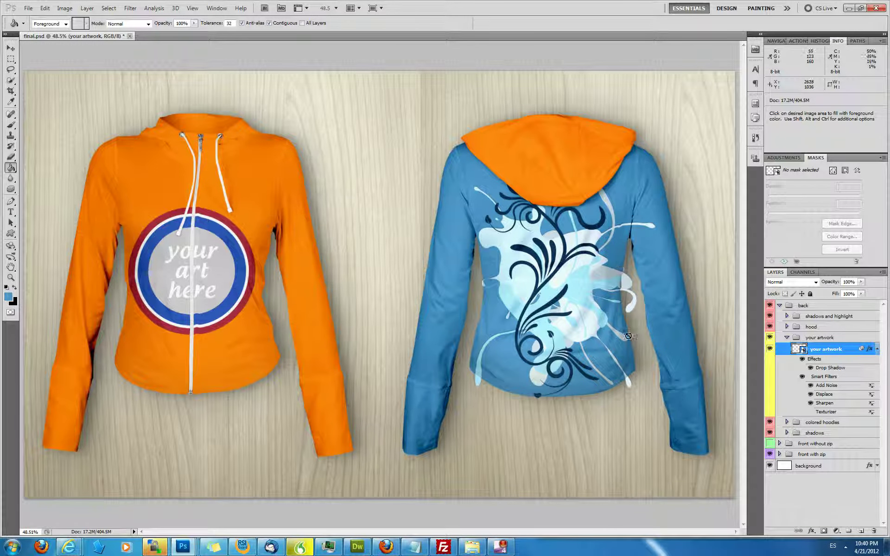
click(787, 422)
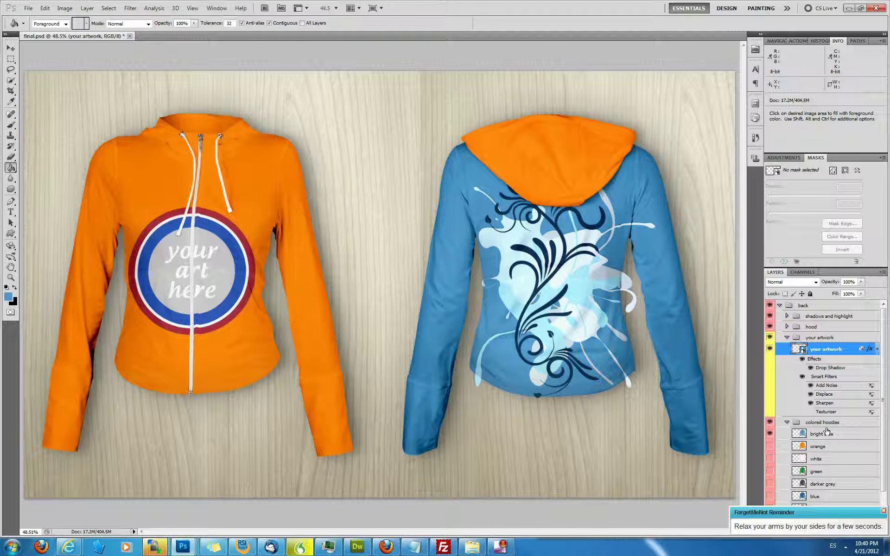
ctrl+click(796, 436)
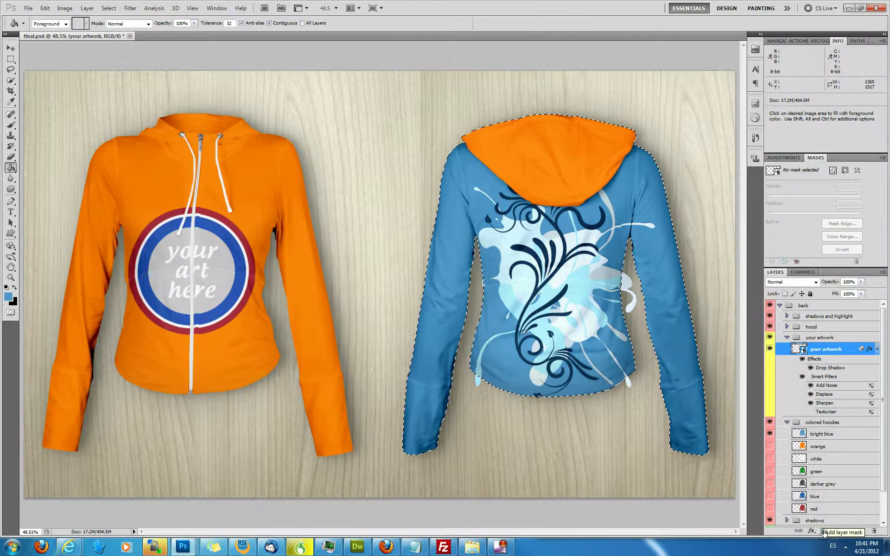
Step: Add a layer mask from the hoodie selection to the artwork and switch to the Move tool
click(824, 532)
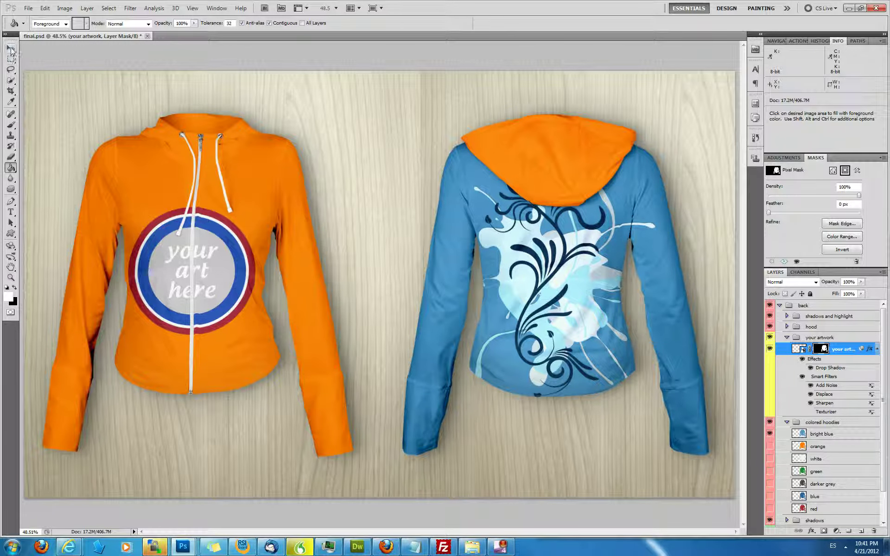
click(12, 50)
click(472, 315)
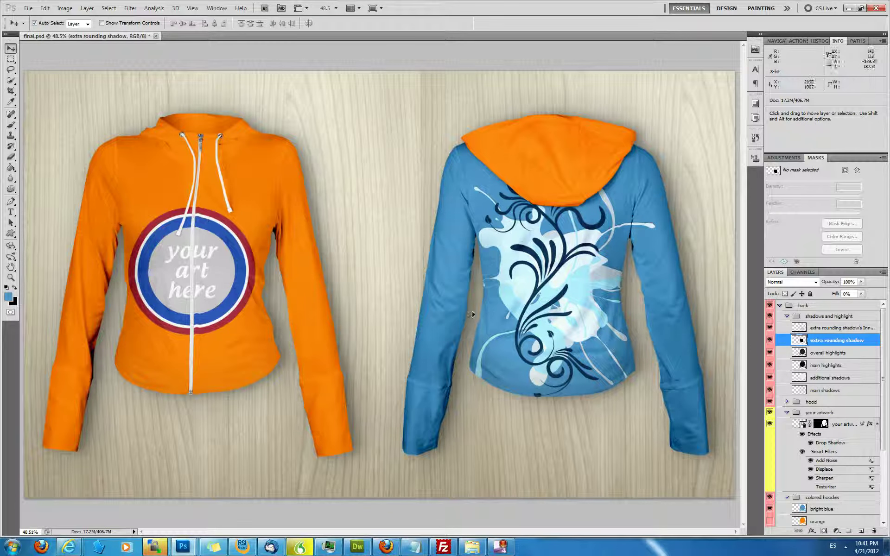
click(842, 426)
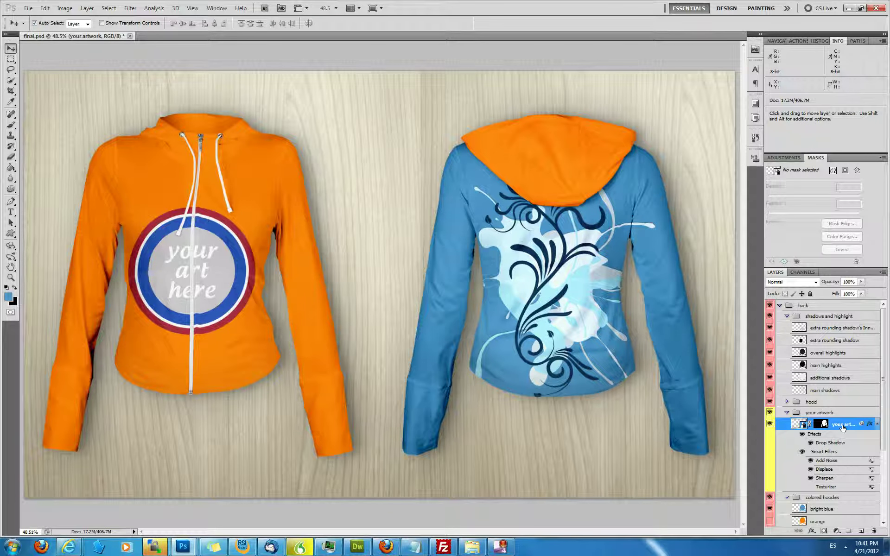
key(shift+Right)
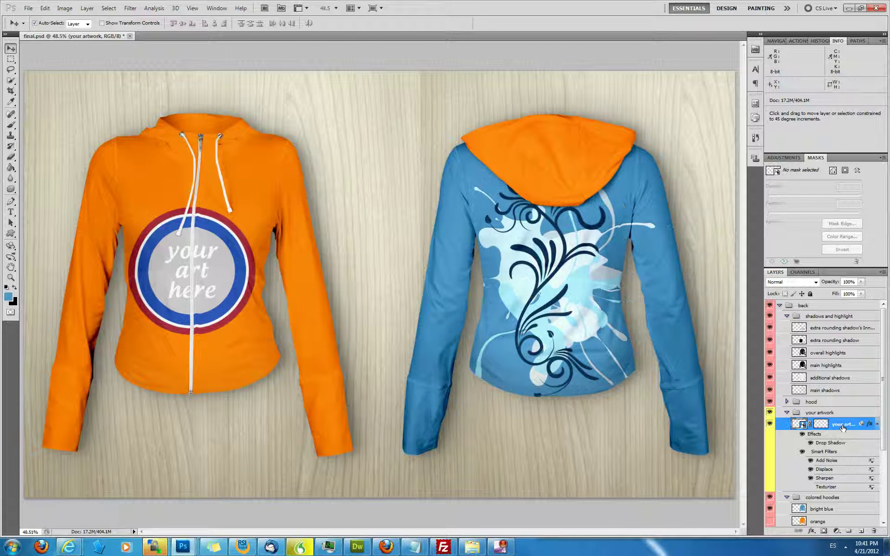
key(shift+Right)
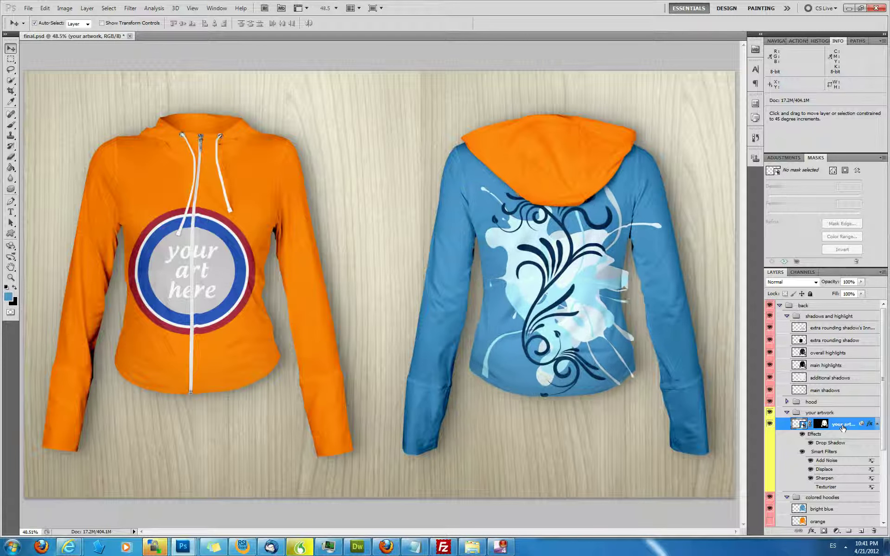
key(shift+Right)
key(ctrl+alt+z)
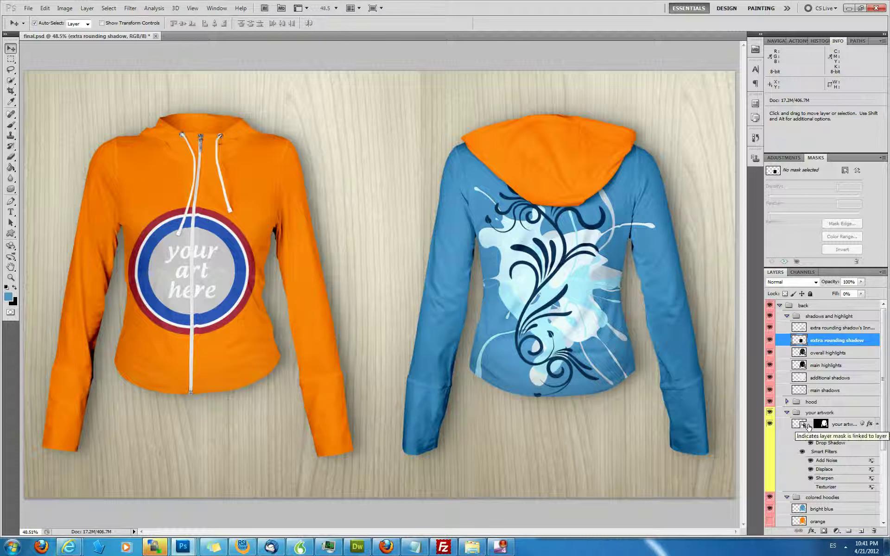
Step: Undo the accidental highlights layer move and reselect the your artwork layer
drag(524, 286, 521, 285)
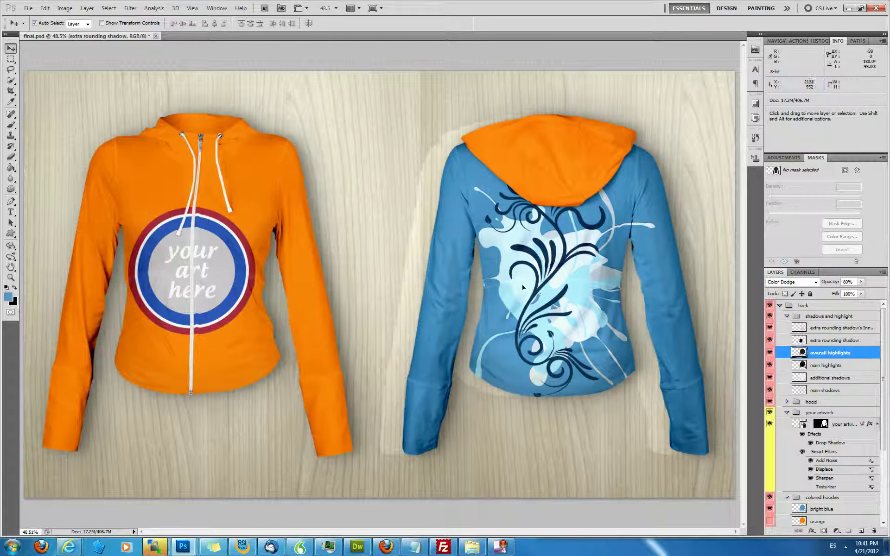
key(ctrl+z)
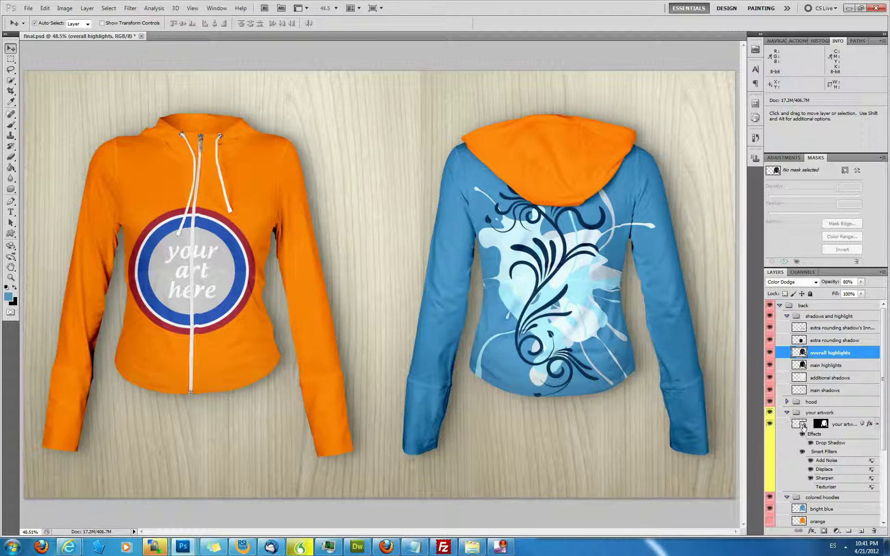
click(803, 426)
Step: Nudge the artwork with Shift+arrow keys until it is centred below the orange hood
key(shift+Left)
key(shift+Left)
key(shift+Left)
key(shift+Left)
key(shift+Left)
key(shift+Left)
key(shift+Left)
key(shift+Left)
key(shift+Left)
key(shift+Left)
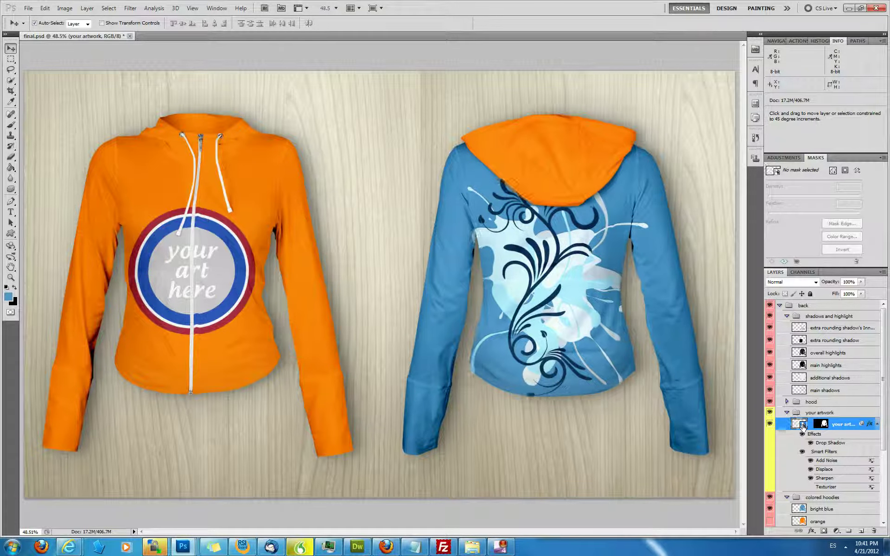
key(shift+Left)
key(shift+Left)
key(shift+Left)
key(shift+Left)
key(shift+Left)
key(shift+Left)
key(shift+Left)
key(shift+Left)
key(shift+Left)
key(shift+Left)
key(shift+Left)
key(shift+Left)
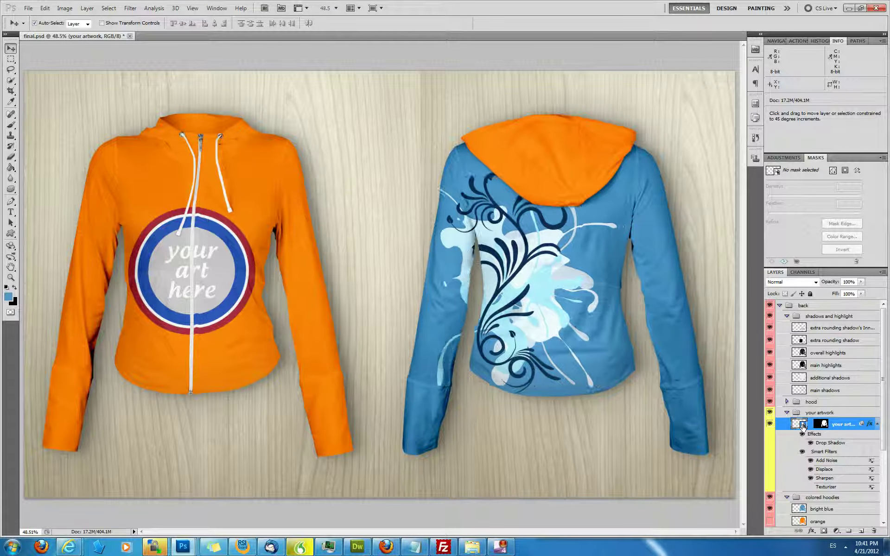
key(shift+Left)
key(shift+Left)
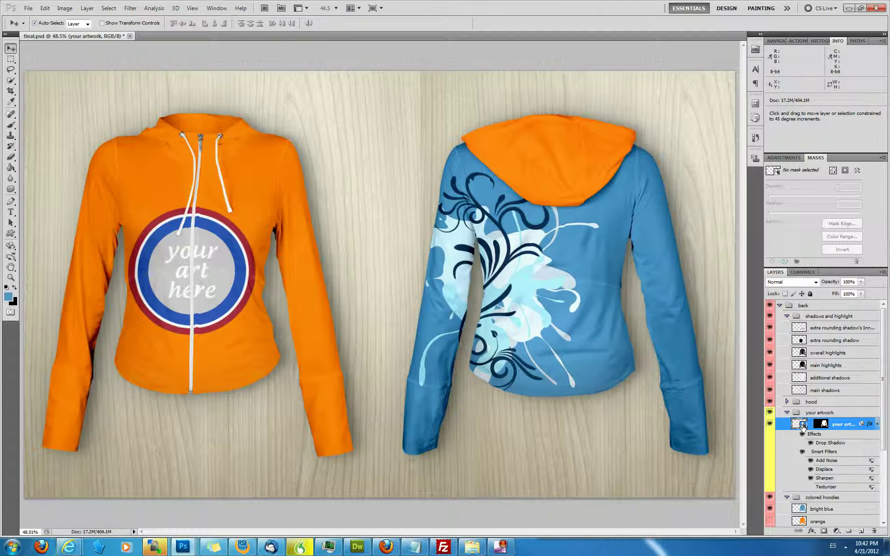
key(shift+Left)
key(shift+Right)
key(shift+Right)
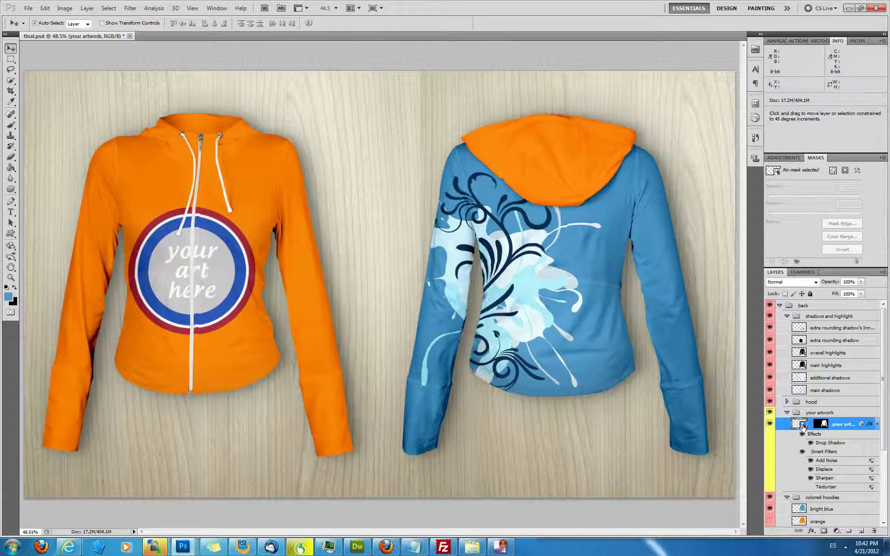
key(shift+Left)
key(shift+Left)
key(shift+Left)
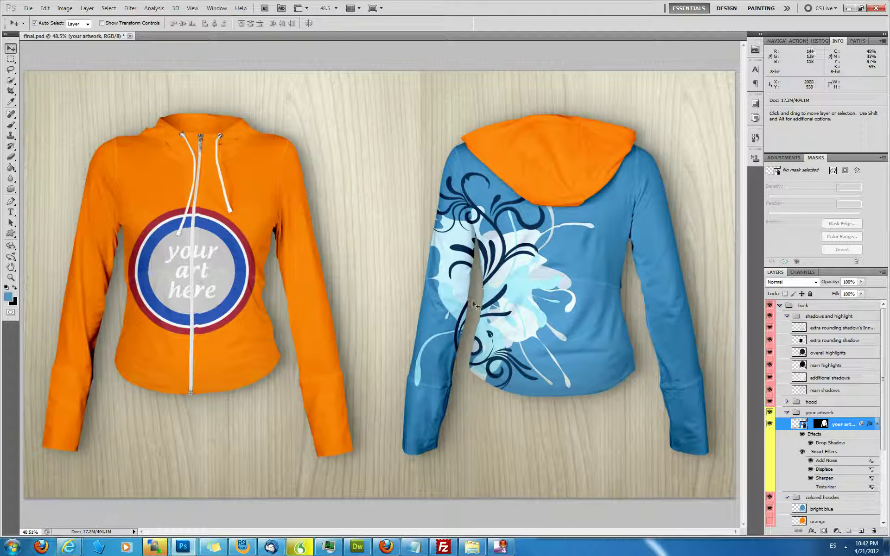
key(shift+Right)
key(shift+Right)
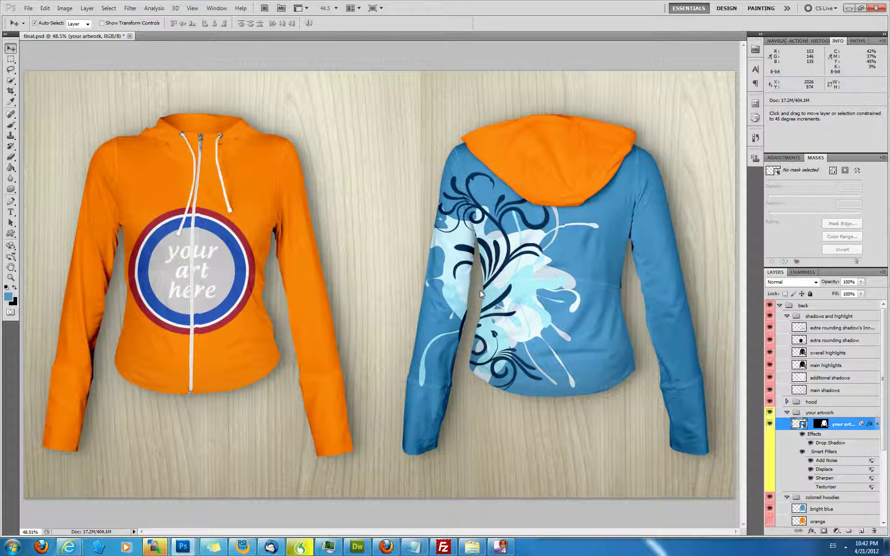
key(shift+Right)
key(shift+Right)
key(shift+Right)
key(shift+Right)
key(shift+Right)
key(shift+Right)
key(shift+Right)
key(shift+Right)
key(shift+Right)
key(shift+Right)
key(shift+Right)
key(shift+Right)
key(shift+Right)
key(shift+Right)
key(shift+Right)
key(shift+Right)
key(shift+Right)
key(shift+Right)
key(shift+Right)
key(shift+Right)
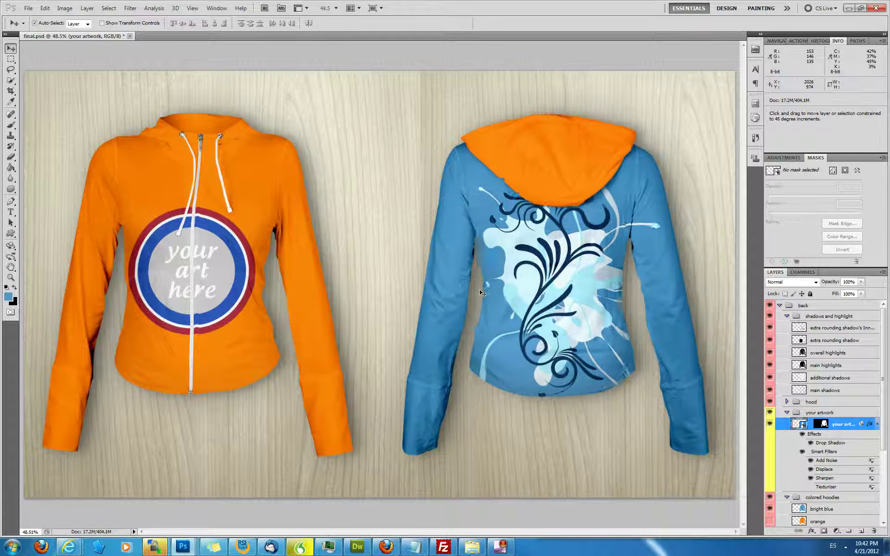
key(shift+Right)
key(shift+Right)
key(shift+Right)
key(shift+Right)
key(shift+Right)
key(shift+Right)
key(shift+Right)
key(shift+Right)
key(shift+Up)
key(shift+Up)
key(shift+Up)
key(shift+Up)
key(shift+Up)
key(shift+Up)
key(shift+Up)
key(shift+Up)
key(shift+Up)
key(shift+Up)
key(shift+Up)
key(shift+Up)
key(shift+Up)
key(shift+Up)
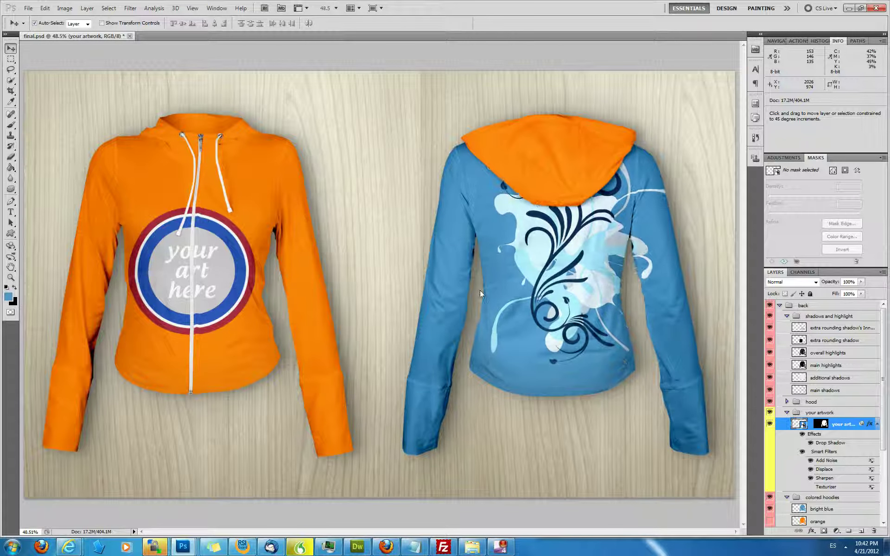
key(shift+Right)
key(shift+Right)
key(shift+Right)
key(shift+Right)
key(shift+Up)
key(shift+Up)
key(shift+Up)
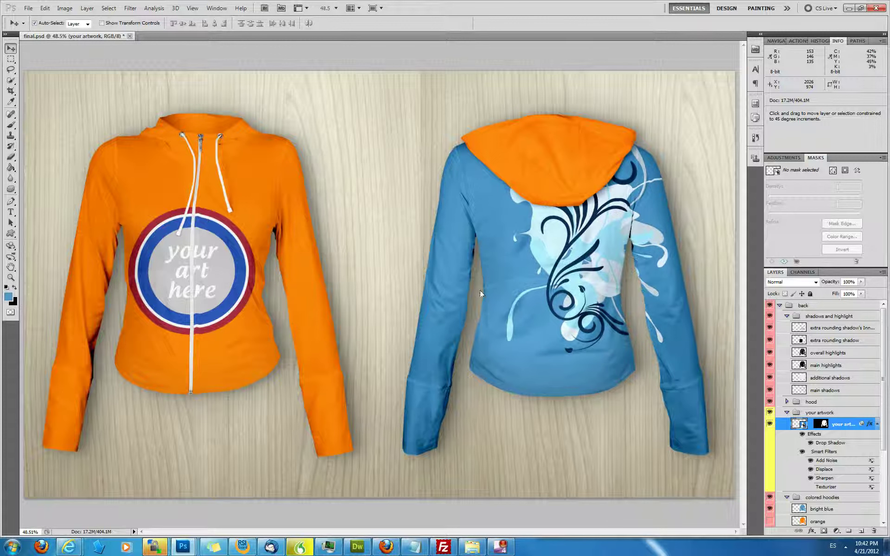
key(shift+Left)
key(shift+Left)
key(shift+Left)
key(shift+Left)
key(shift+Left)
key(shift+Left)
key(shift+Left)
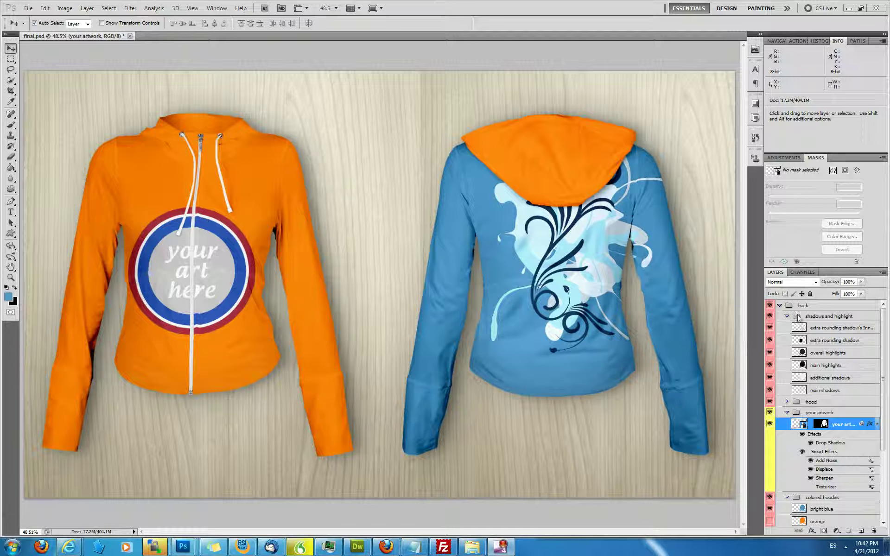
Step: Collapse the back group and expand the front with zip group
click(779, 305)
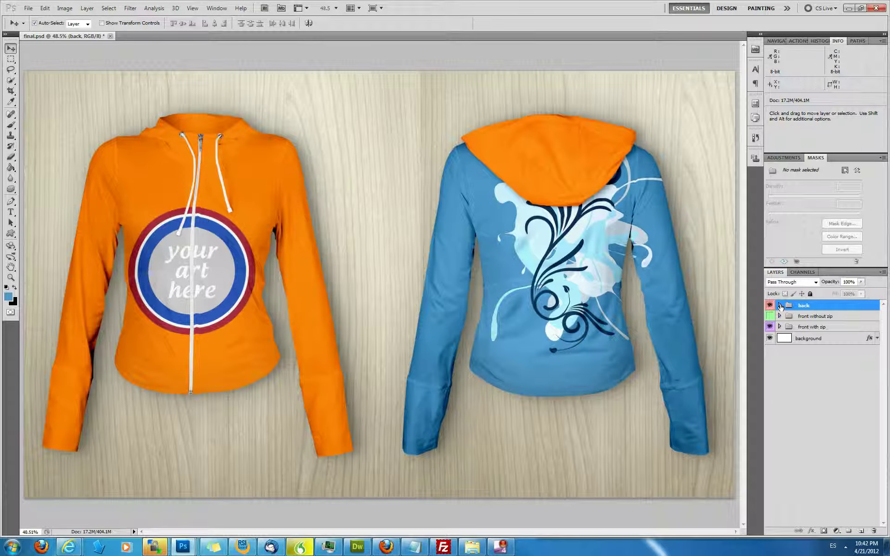
click(194, 166)
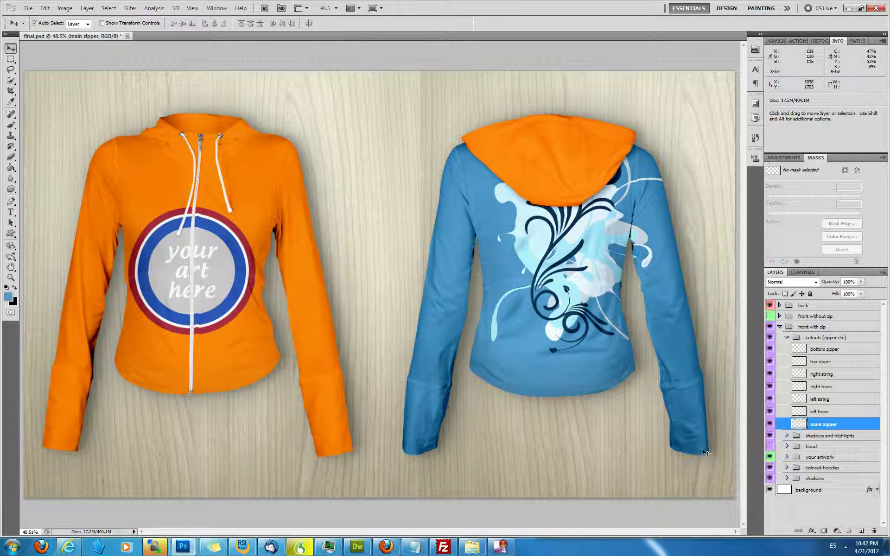
click(779, 327)
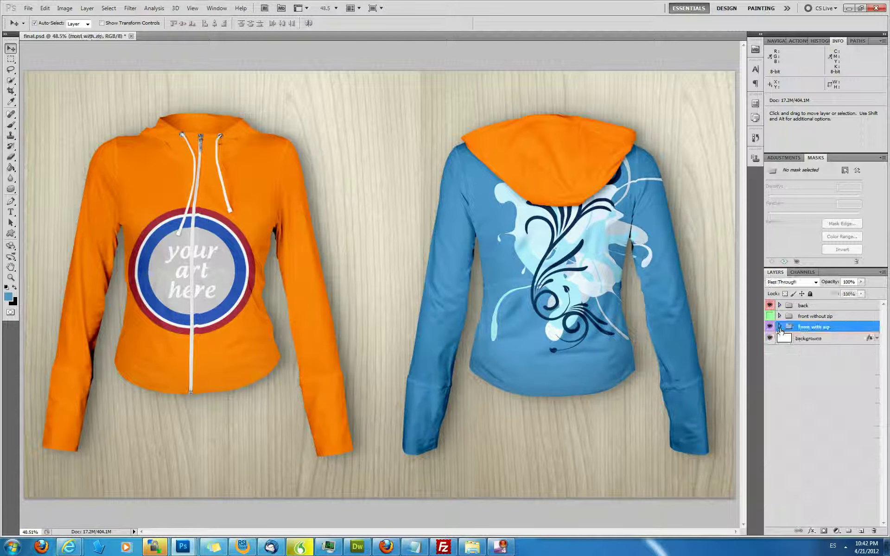
click(779, 327)
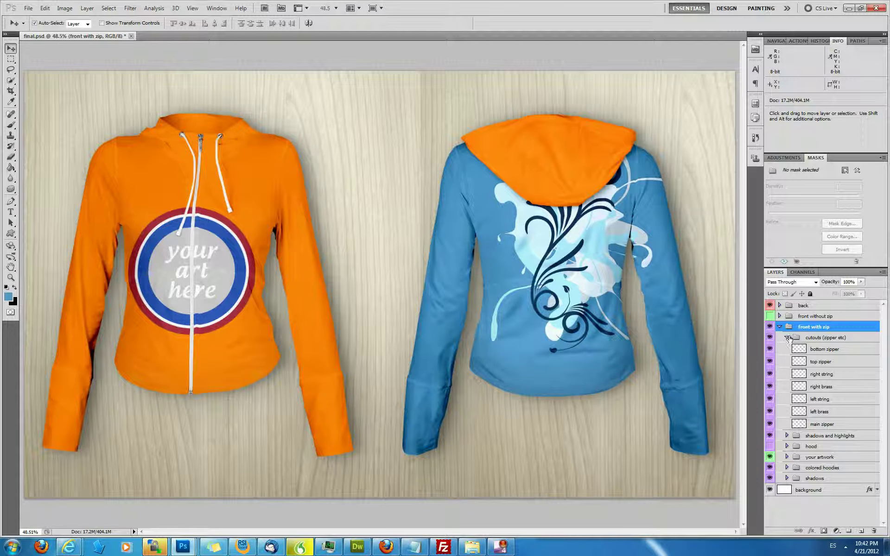
click(787, 337)
Step: Toggle the cutouts (zipper etc) visibility off and on to preview the zipper and strings
click(770, 338)
click(770, 338)
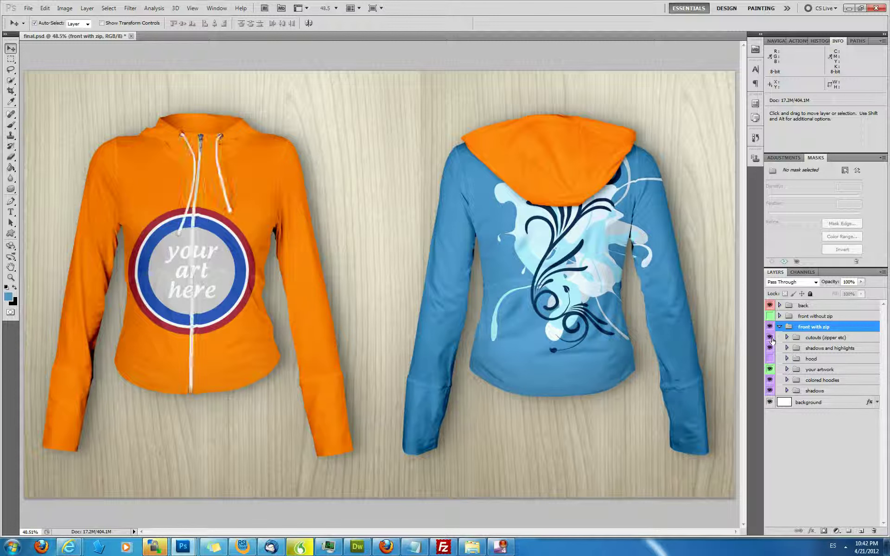
click(770, 339)
click(770, 338)
click(770, 338)
click(771, 339)
Step: Expand the cutouts group and select its zipper, left brass and left string layers
click(786, 338)
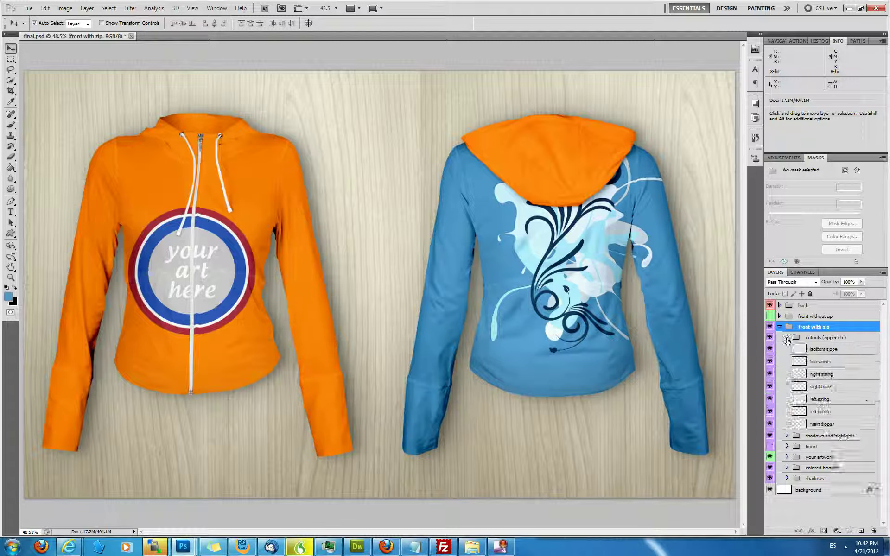
click(834, 362)
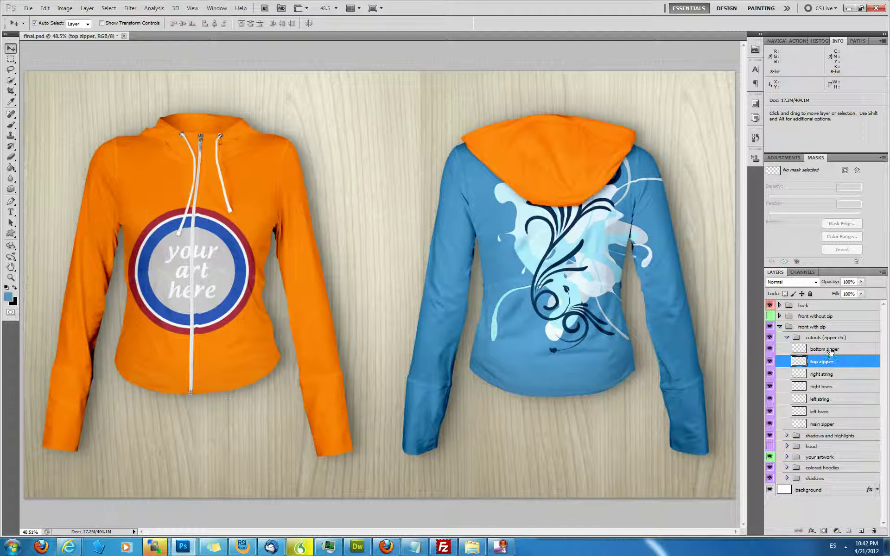
click(829, 411)
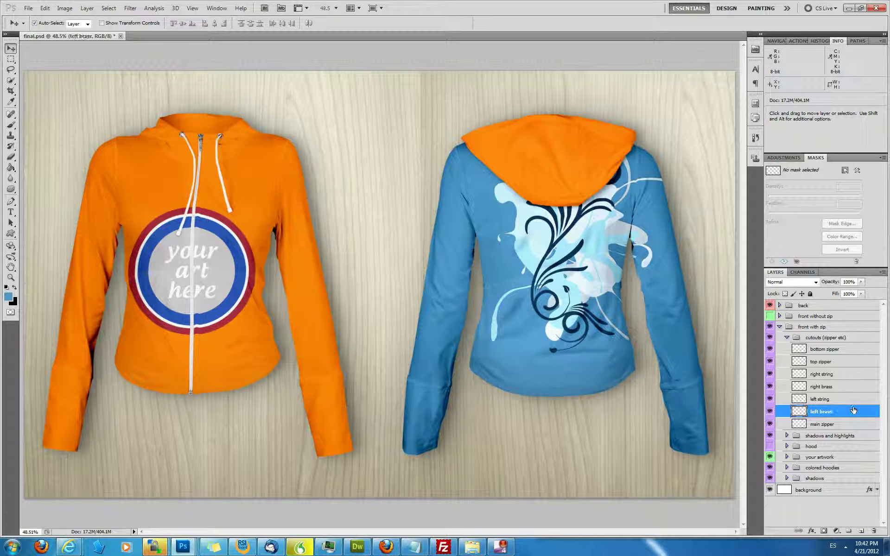
click(820, 400)
Step: Open the left string layer's layer style and enable Color Overlay
right_click(822, 401)
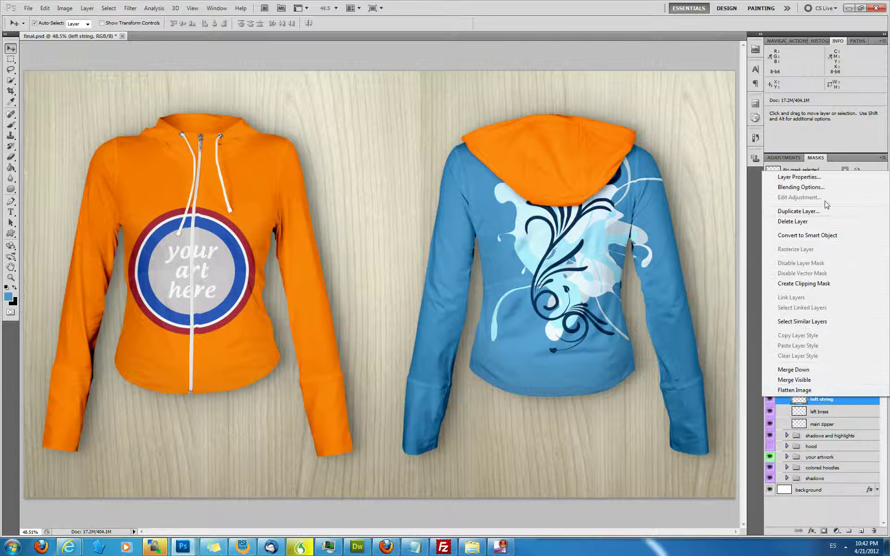
click(821, 177)
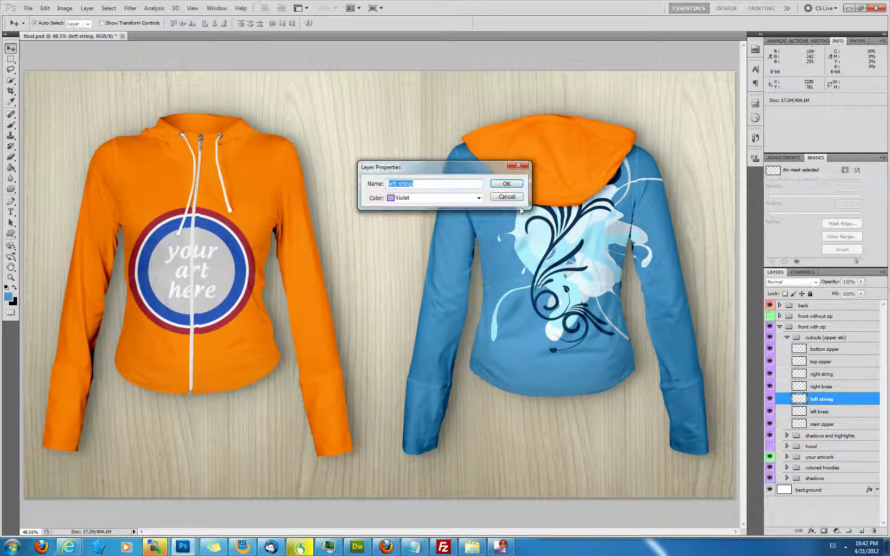
click(513, 194)
right_click(841, 404)
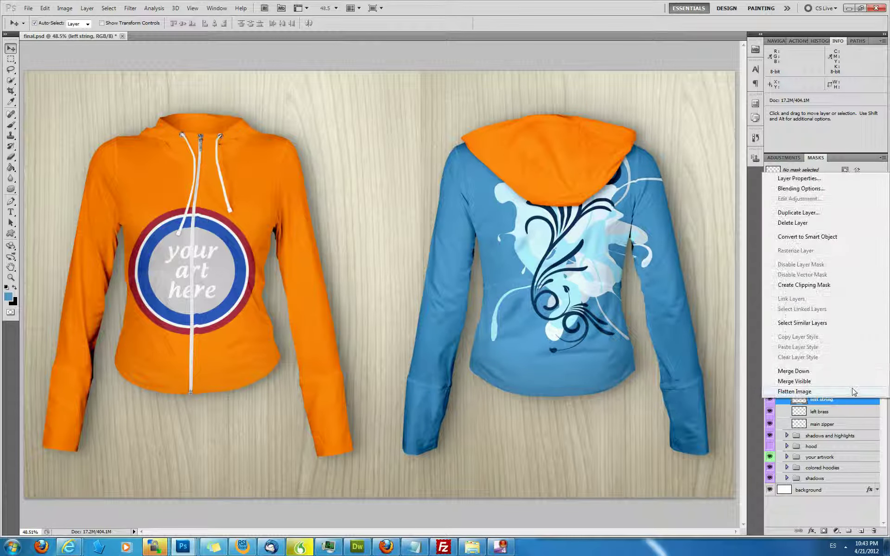
key(Escape)
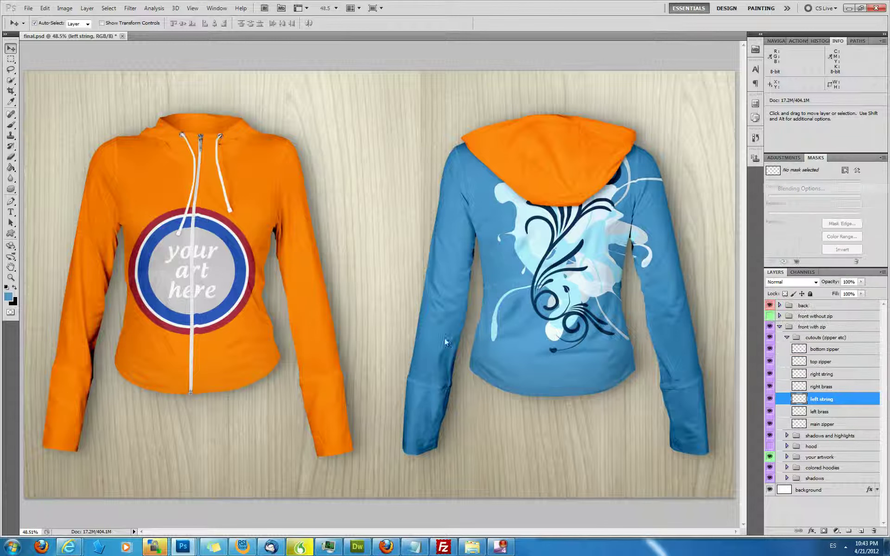
key(h)
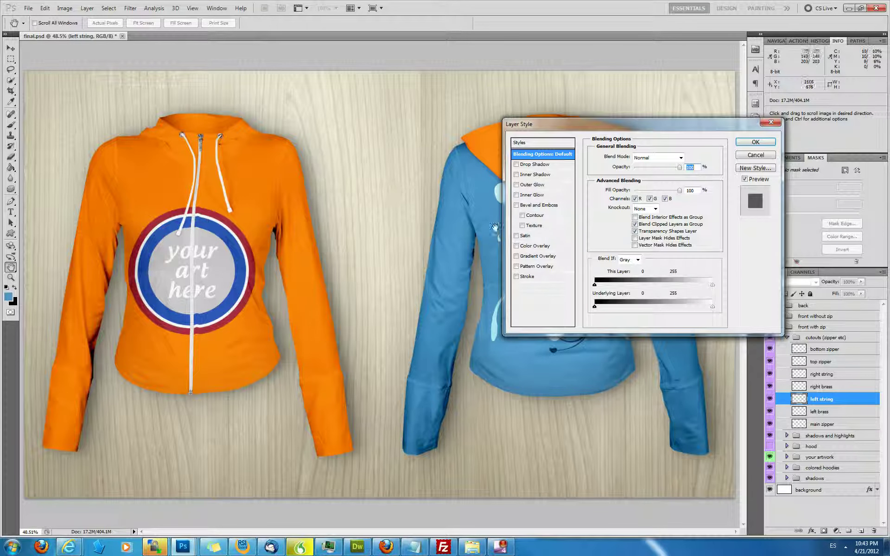
click(536, 245)
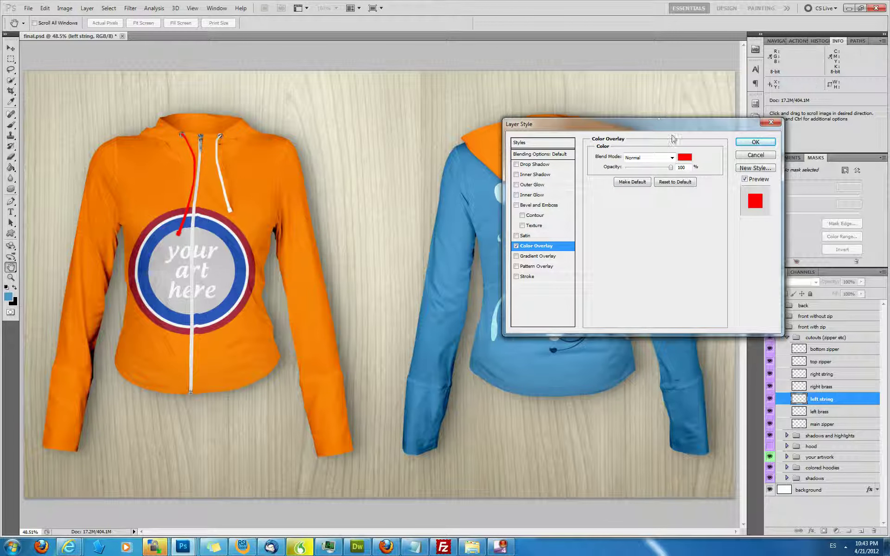
Step: Try dull red, pale red and green overlay colours, then cancel the picker and Layer Style dialog
click(684, 157)
click(606, 293)
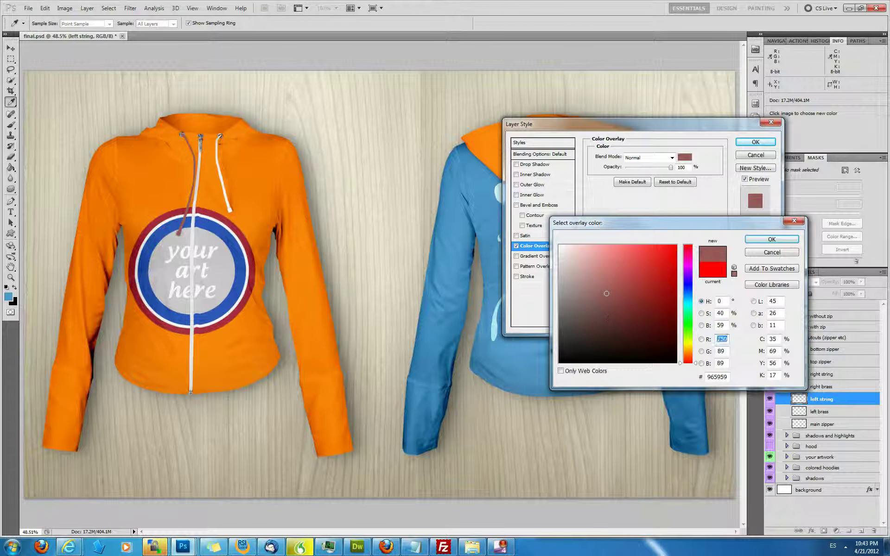
click(580, 290)
drag(692, 315, 691, 322)
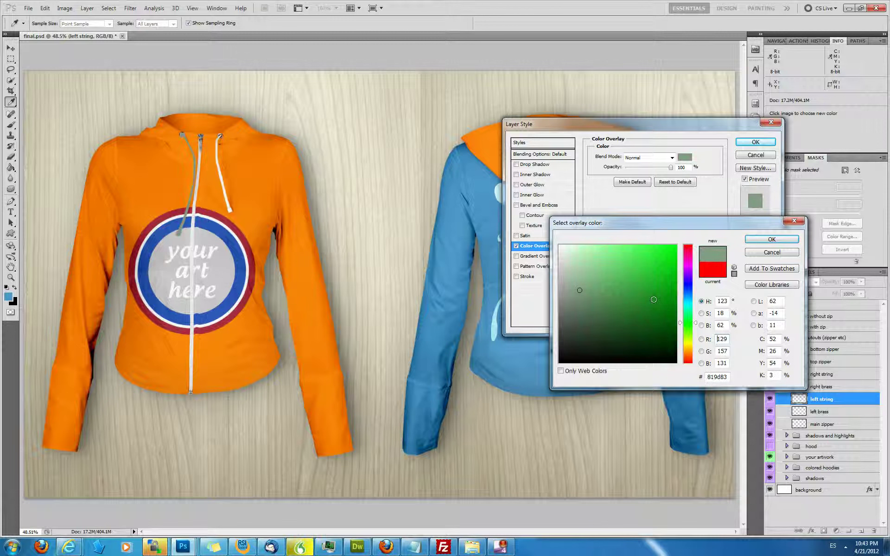
click(654, 293)
mouse_move(634, 301)
mouse_down()
mouse_move(620, 277)
mouse_move(664, 309)
mouse_up()
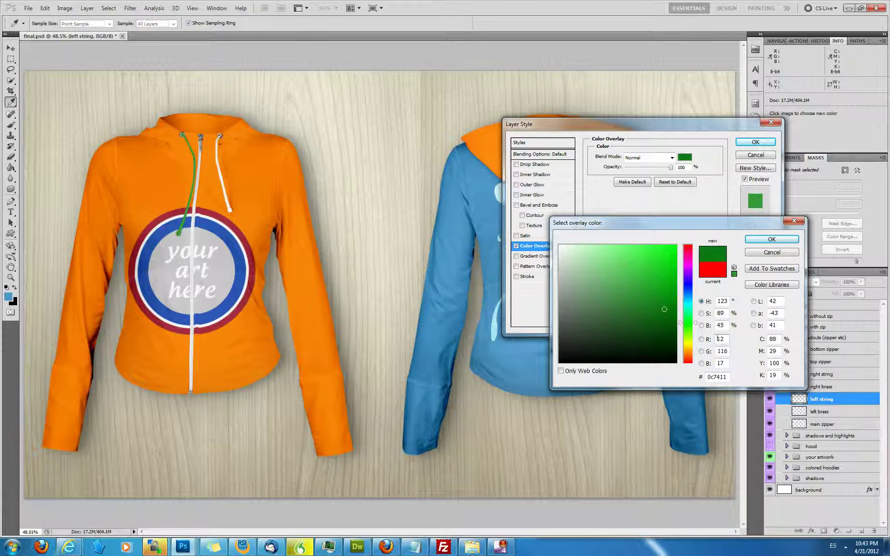
click(768, 254)
click(755, 155)
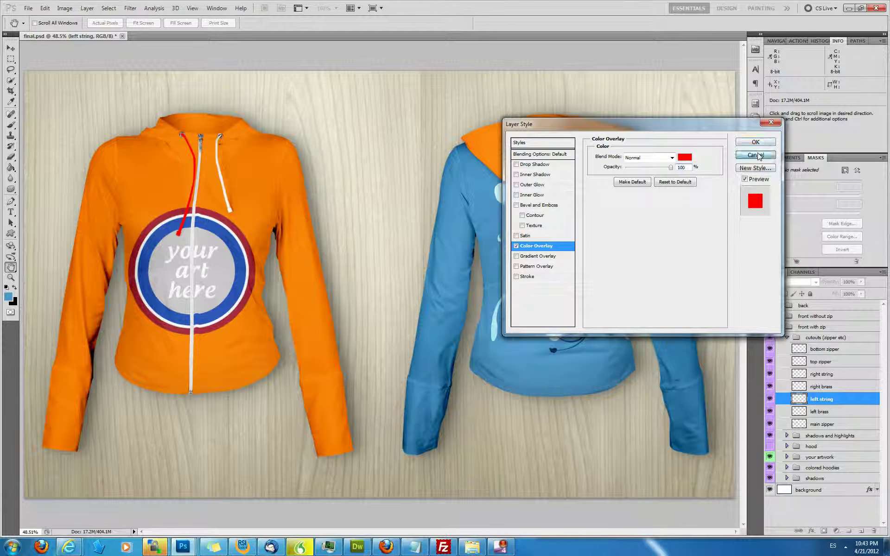